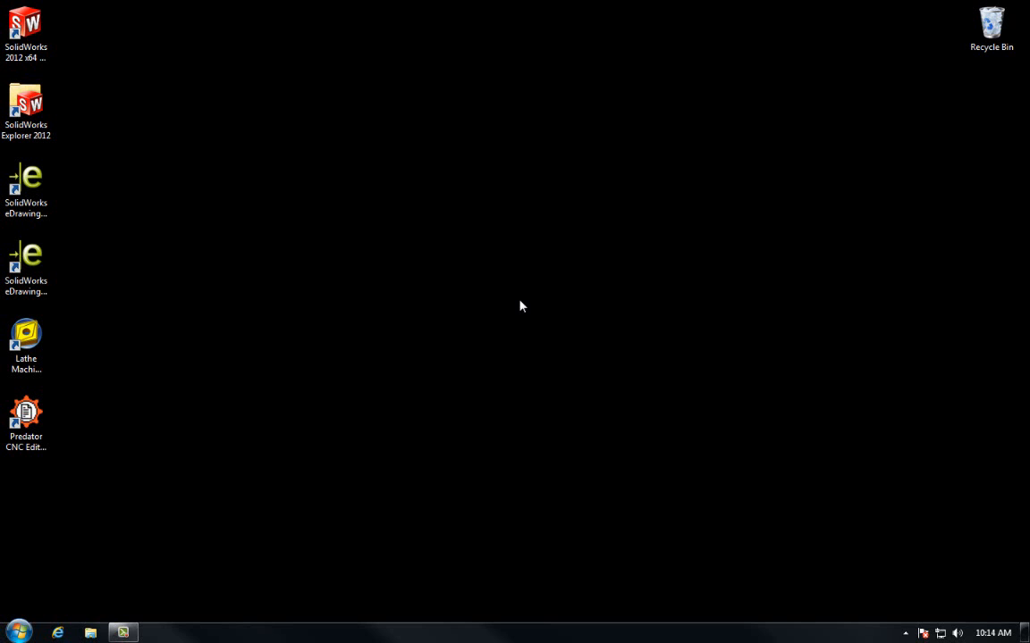
- Launch SolidWorks 2012 x64 from its desktop icon and open the File menu
double_click(38, 35)
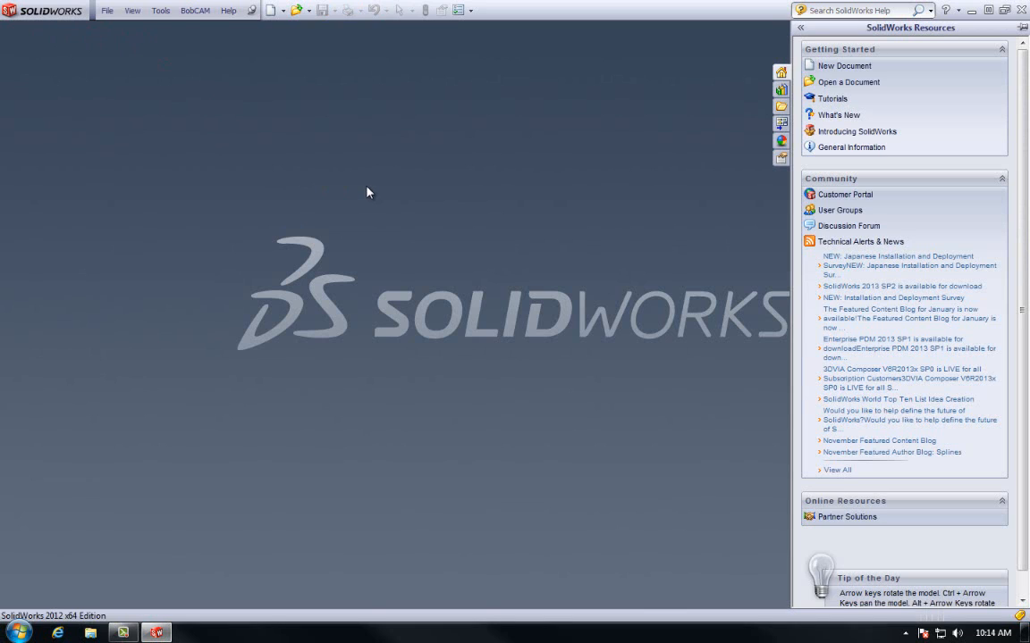
click(114, 13)
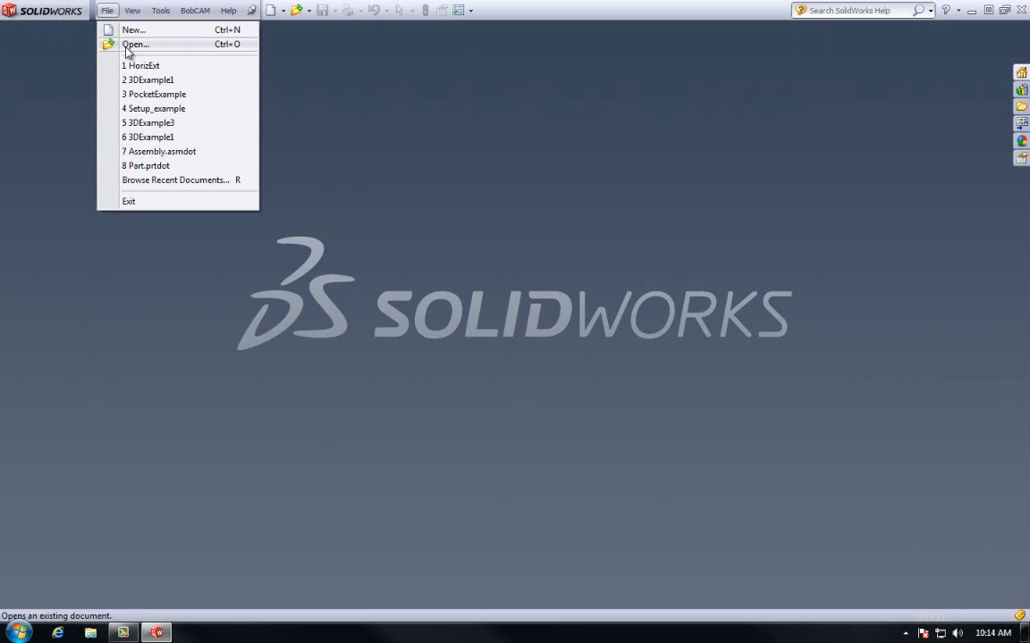
- Open the 3DExample1 part from C:\BobCAD-CAM Data\BobCAM V3\Examples
click(130, 44)
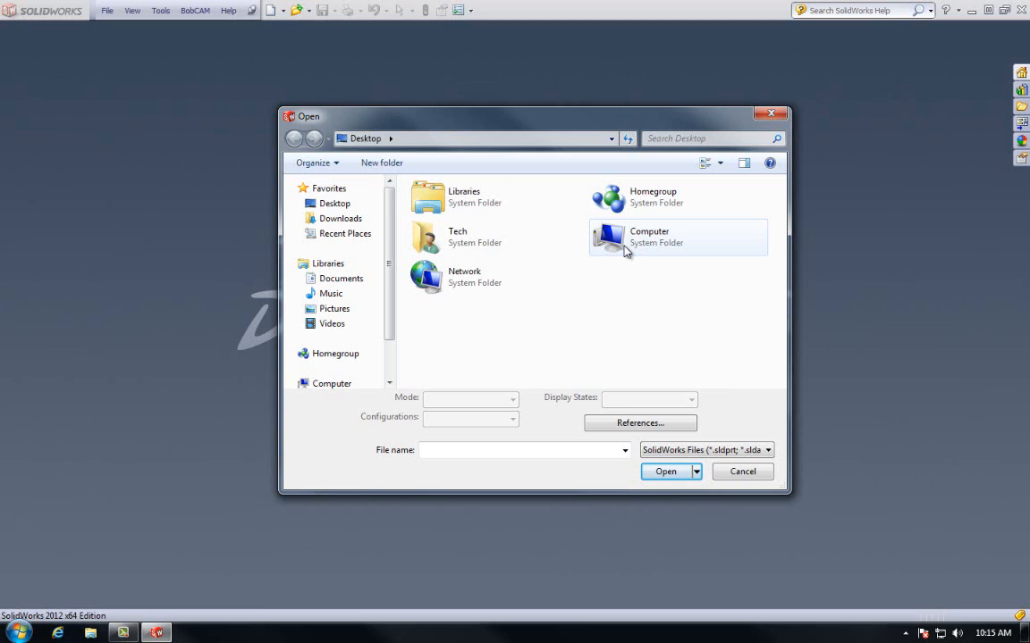
double_click(625, 250)
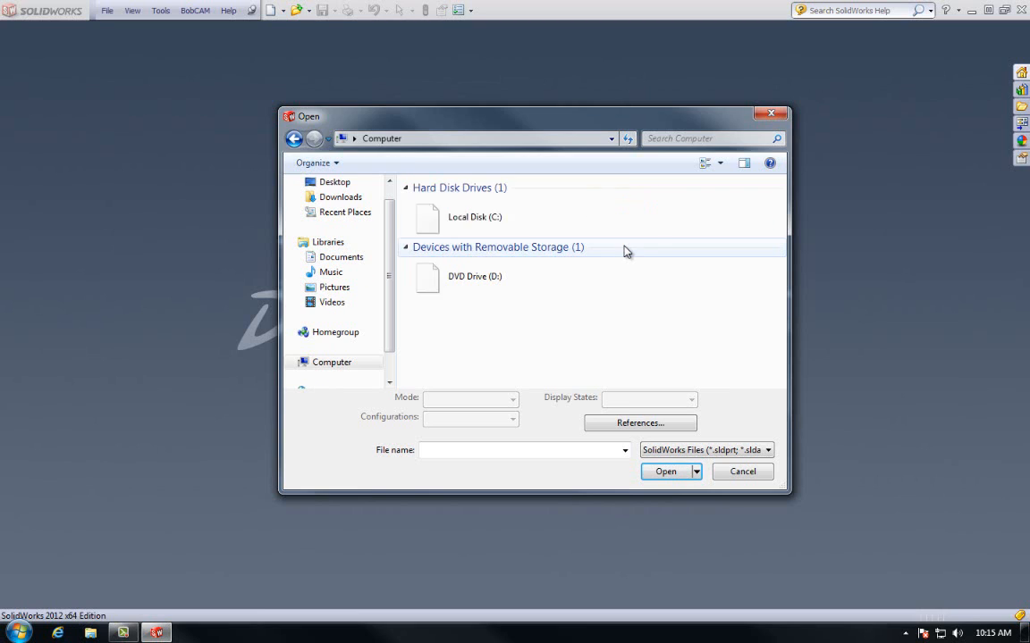
double_click(552, 229)
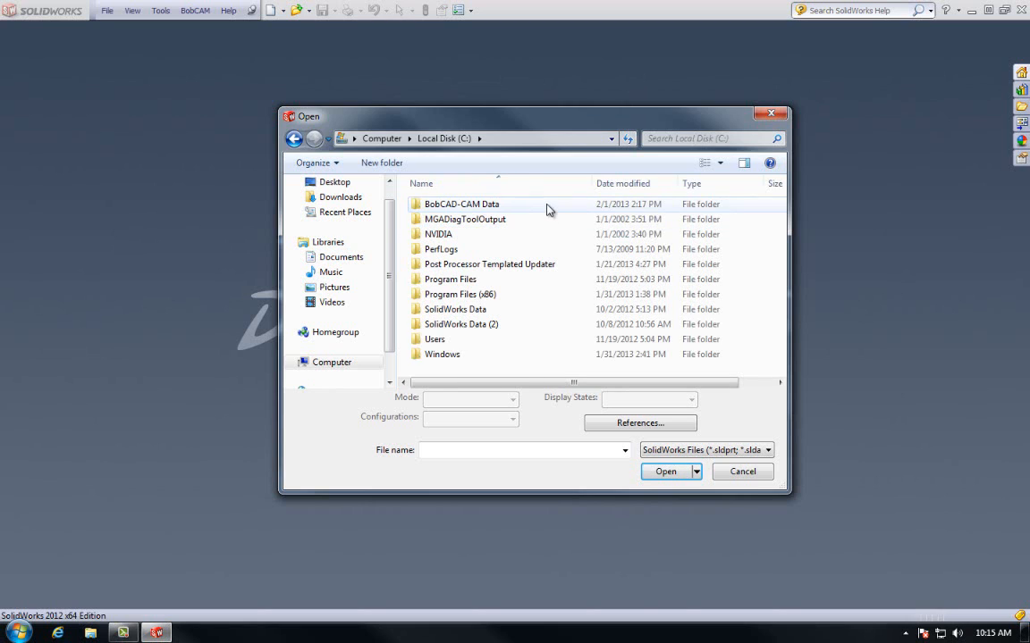
double_click(510, 208)
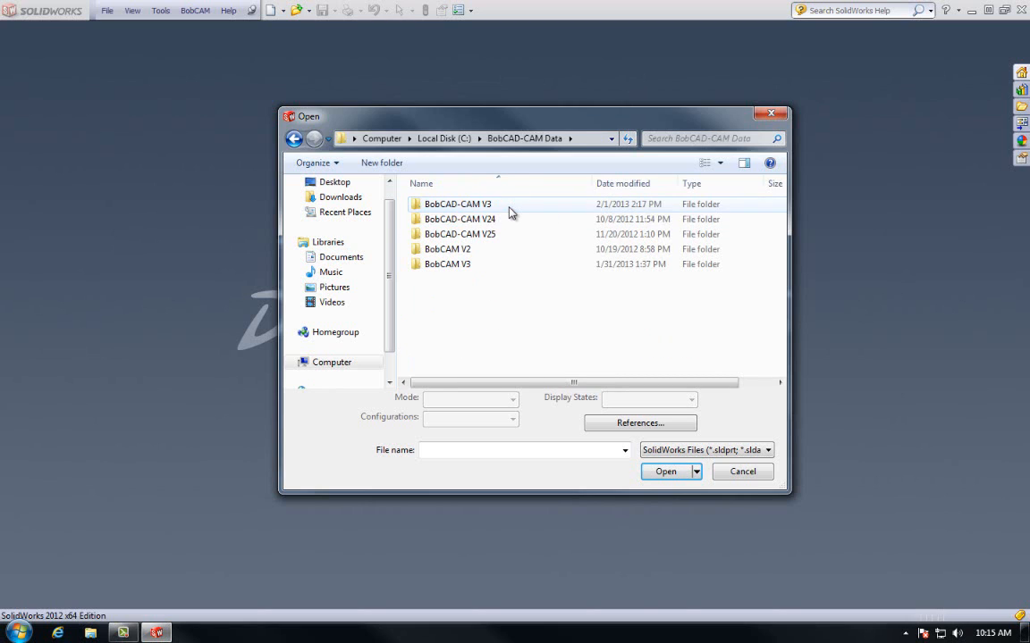
double_click(482, 267)
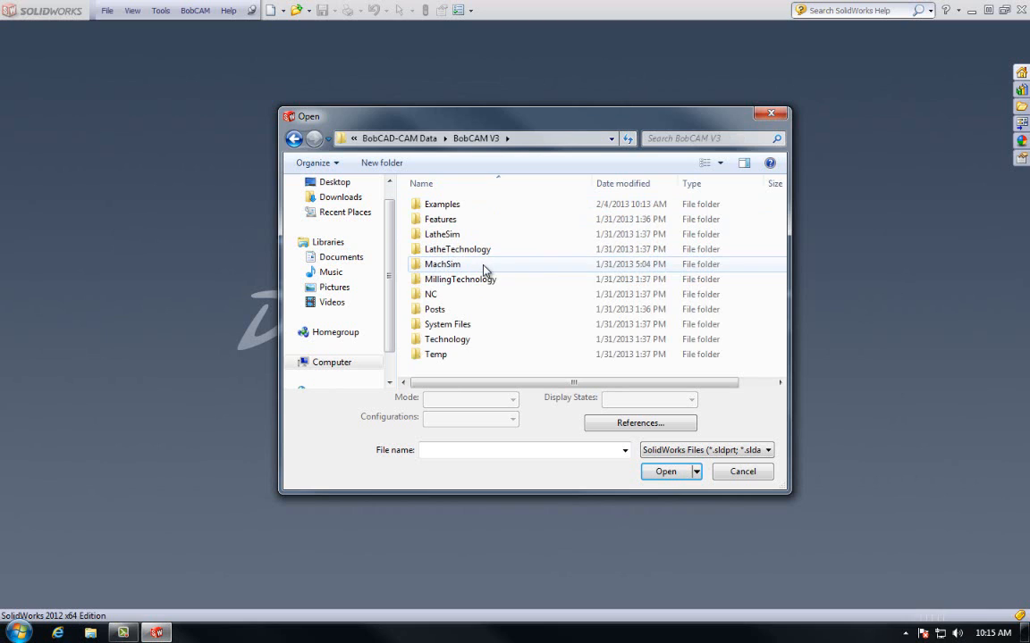
double_click(458, 205)
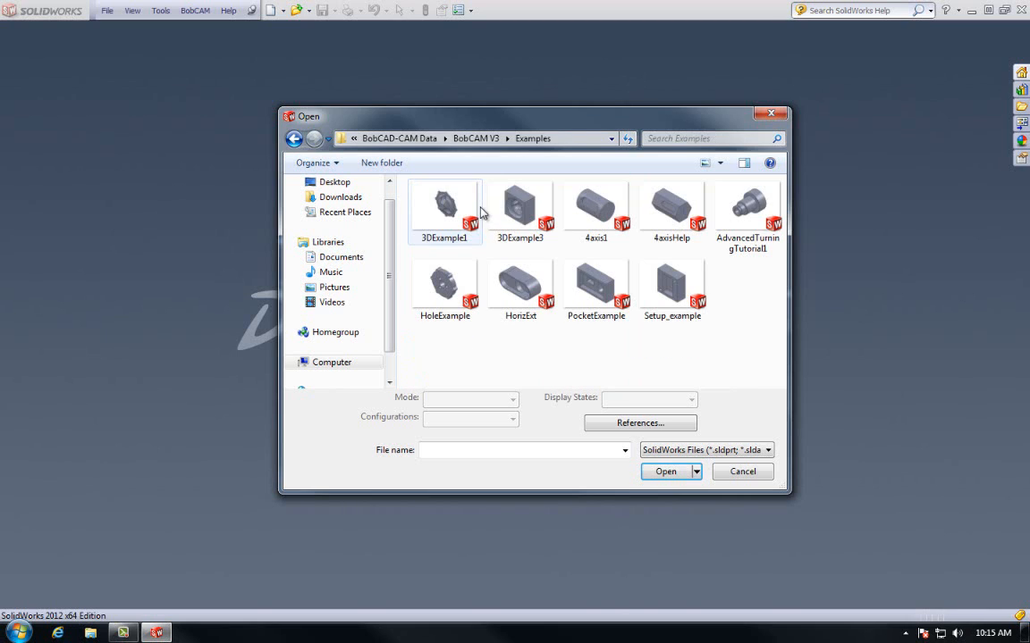
click(456, 214)
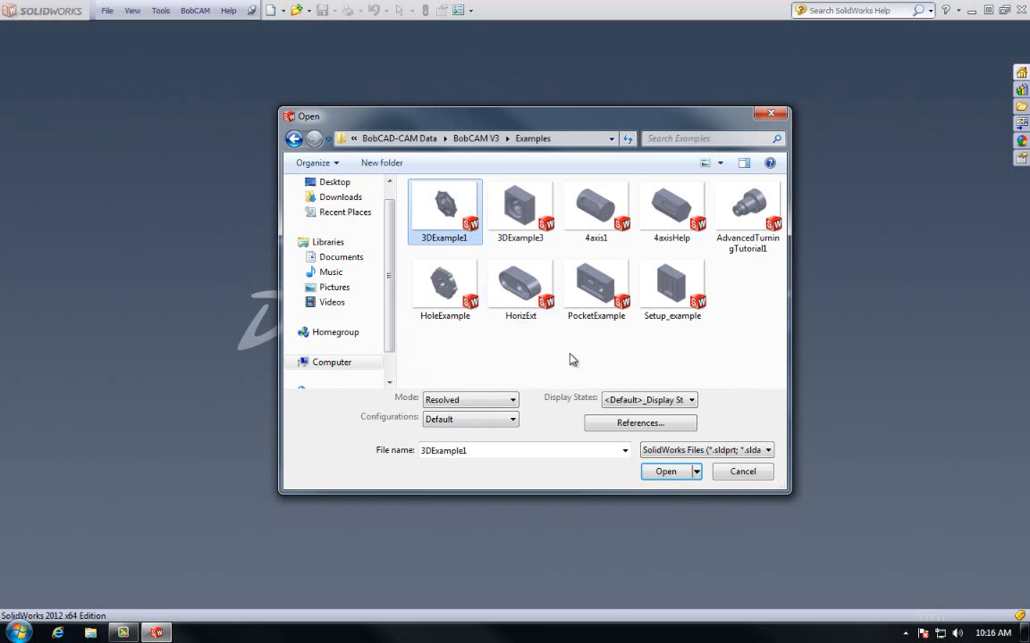
click(662, 471)
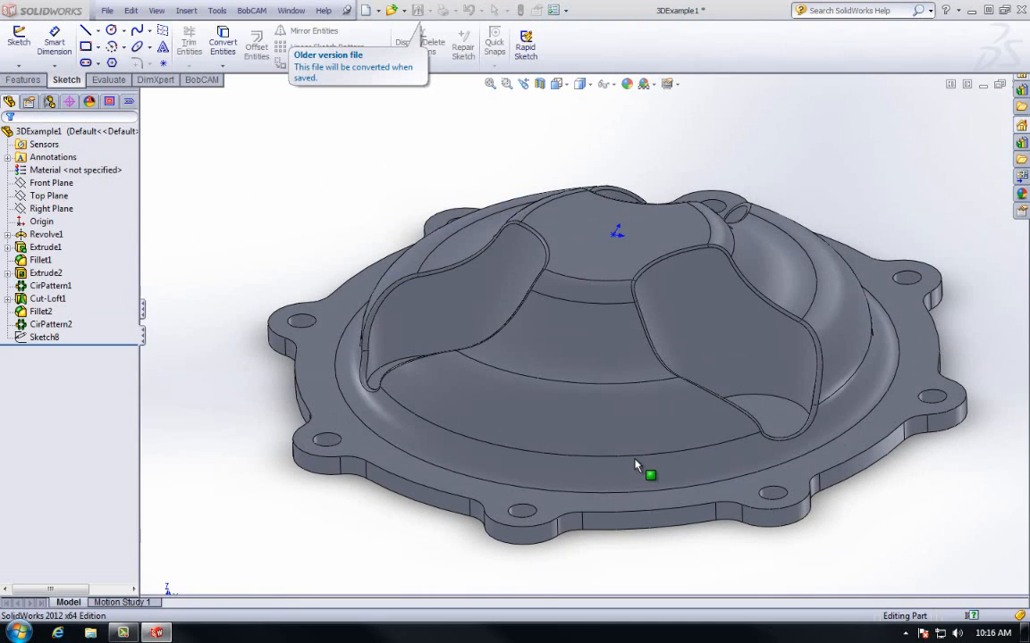
- Turn the 3DExample1 model to the Isometric view and switch to the BobCAM CAM tree
click(566, 85)
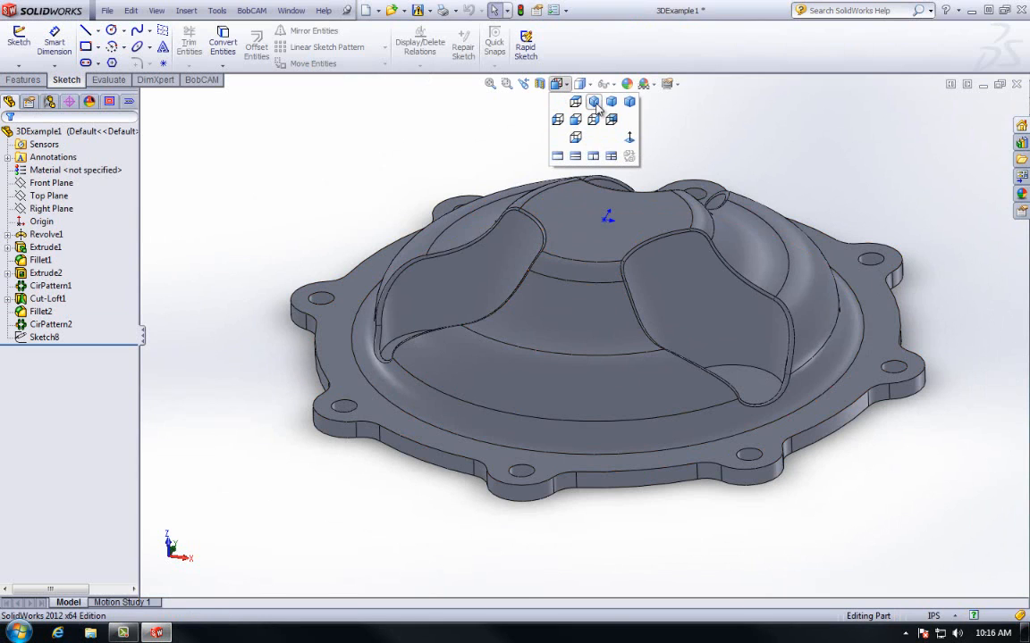
click(594, 103)
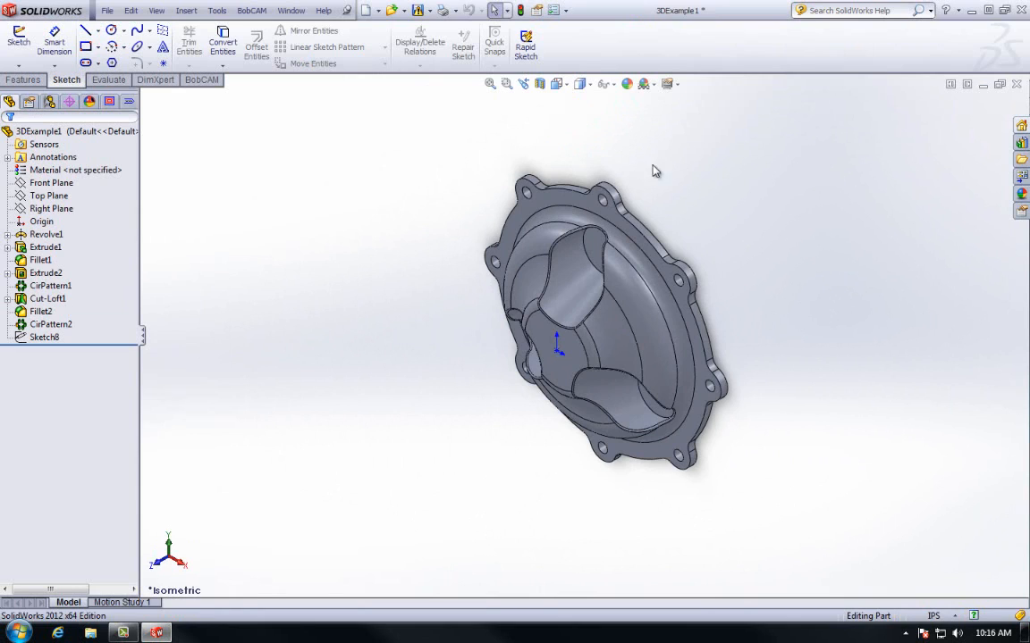
click(109, 101)
- Run the Stock Wizard on Milling Stock, previewing a 13.5 × 13.5 × 3 in block
click(78, 155)
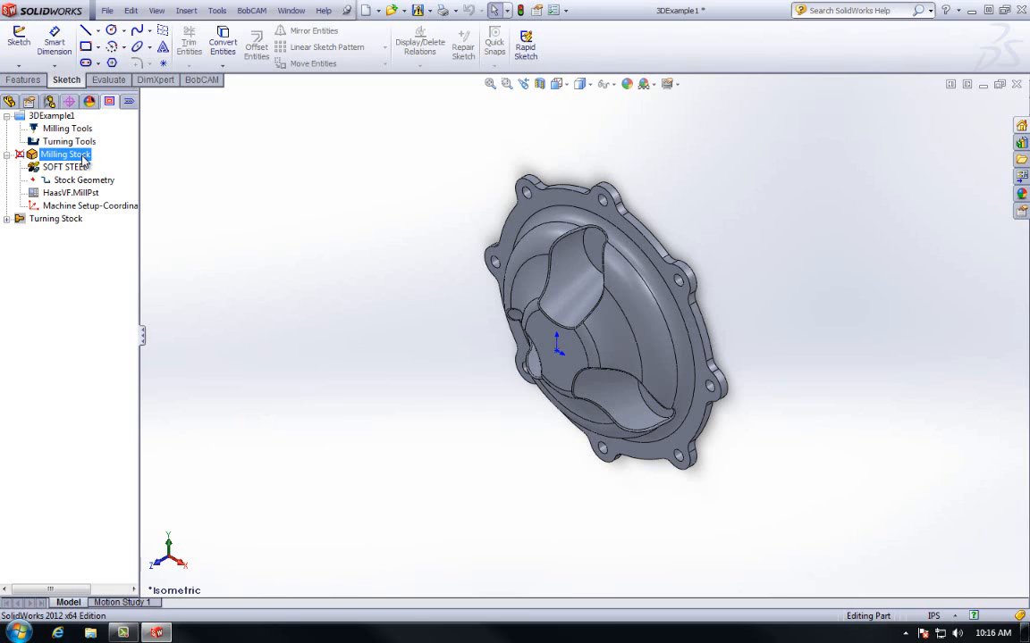
right_click(84, 160)
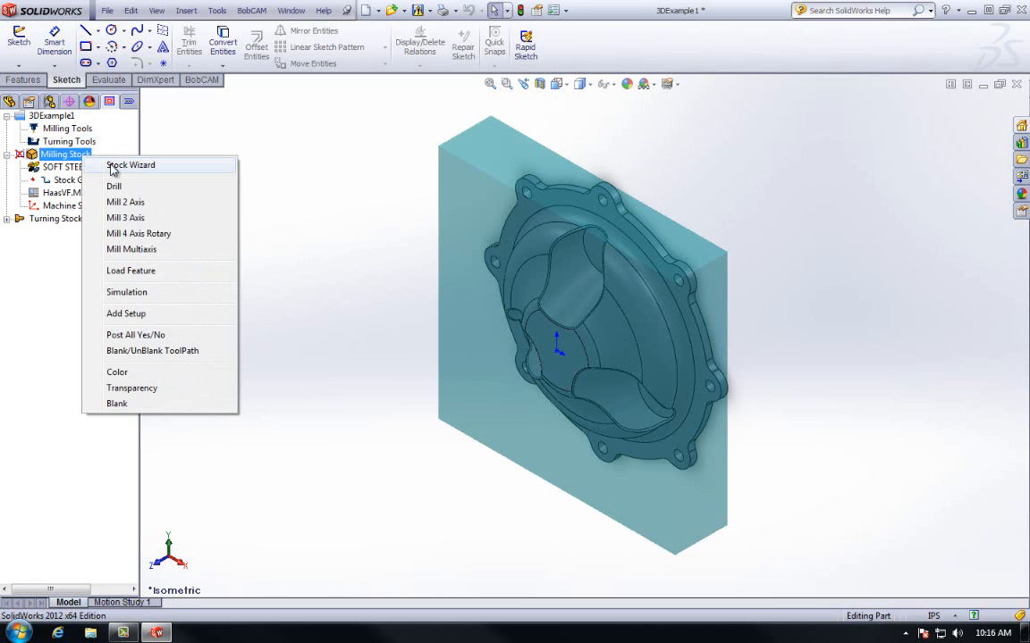
click(113, 168)
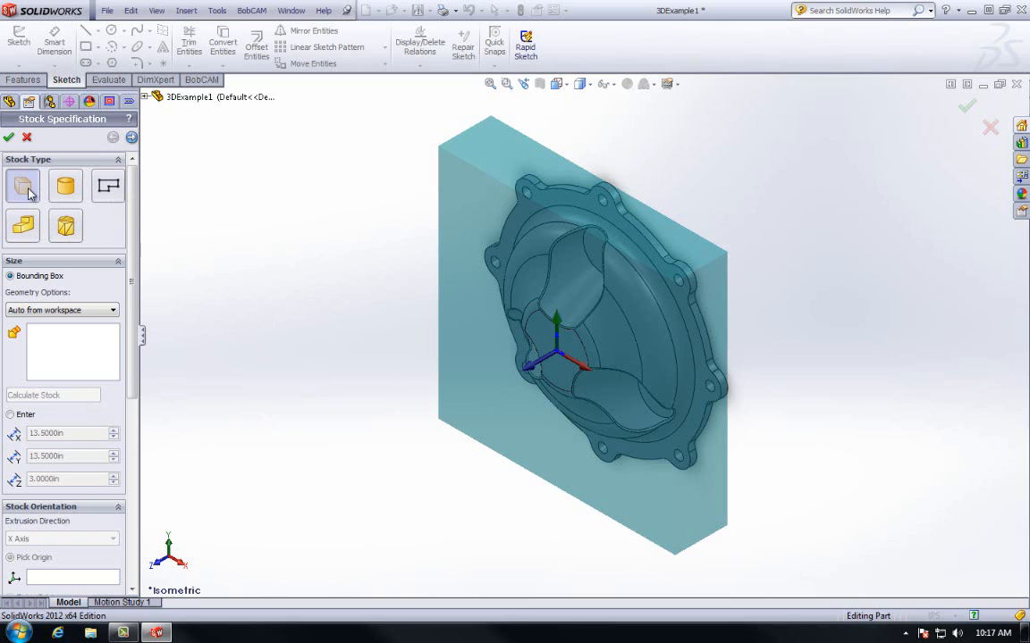
- Preview Cylinder stock, then cancel the Stock Specification to keep the block stock
click(72, 190)
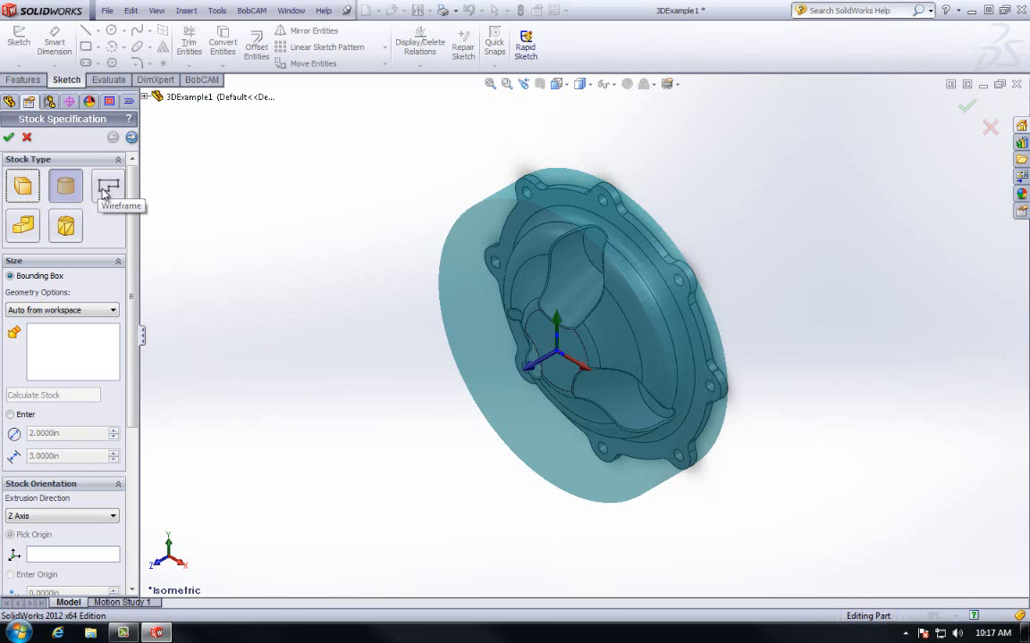
click(28, 139)
- Sketch a six-sided polygon of diameter 14 centred on the origin on the part's inner face
click(33, 128)
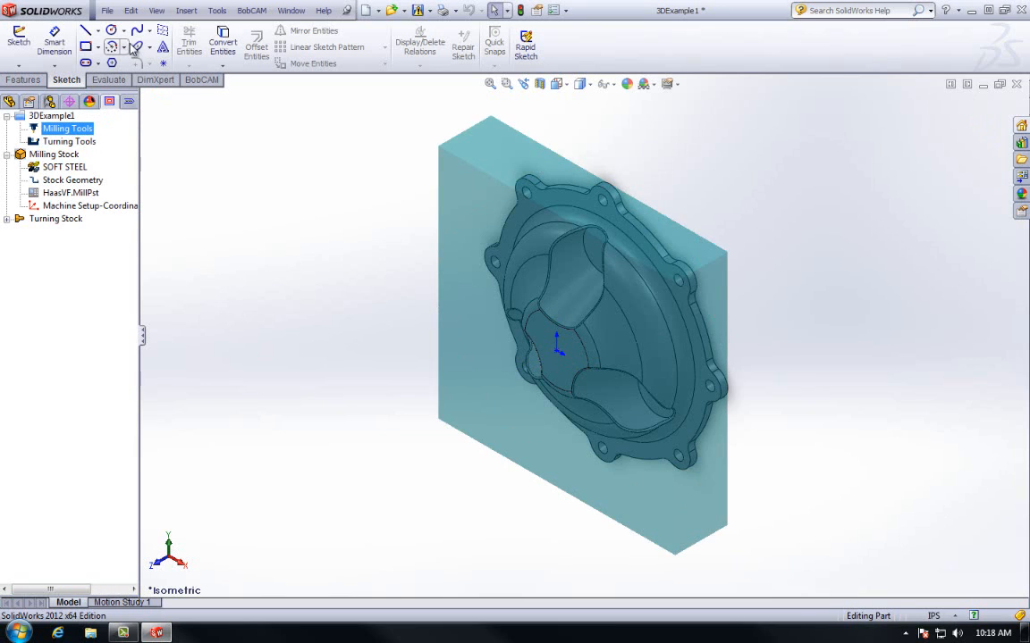
click(21, 37)
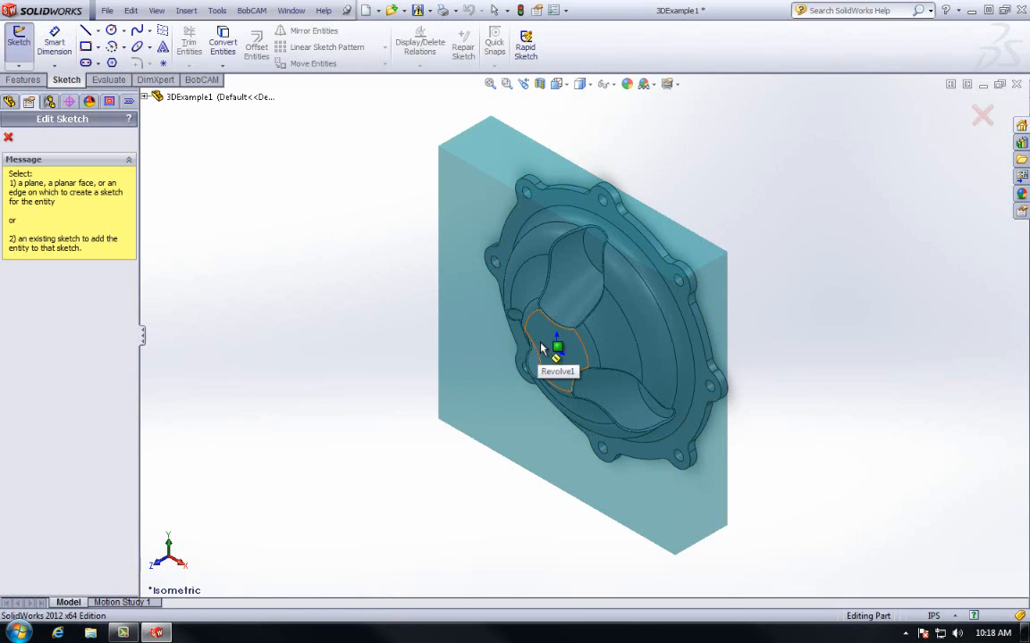
click(543, 349)
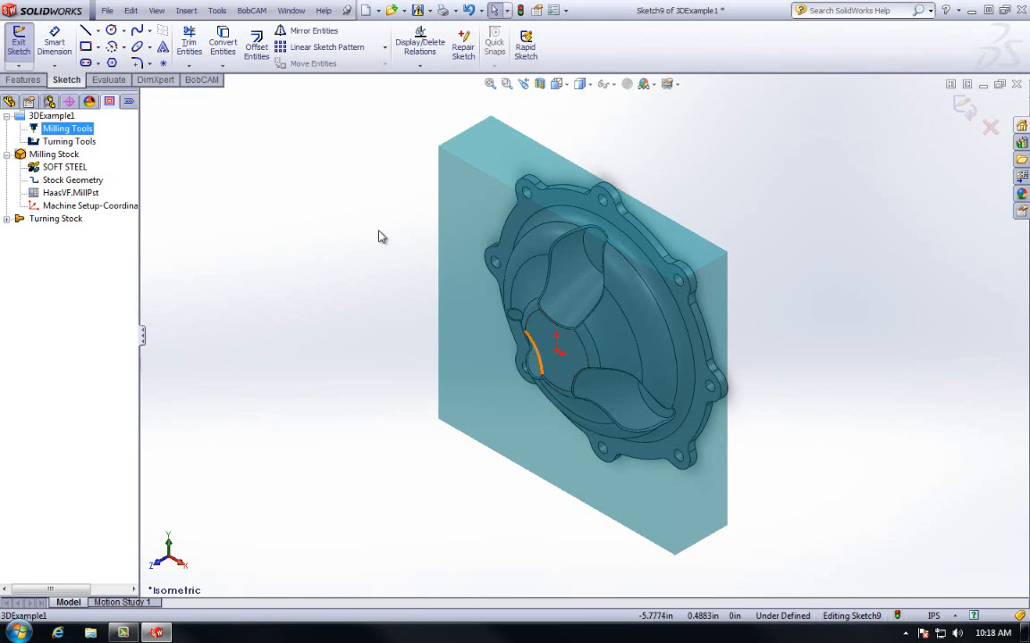
click(111, 62)
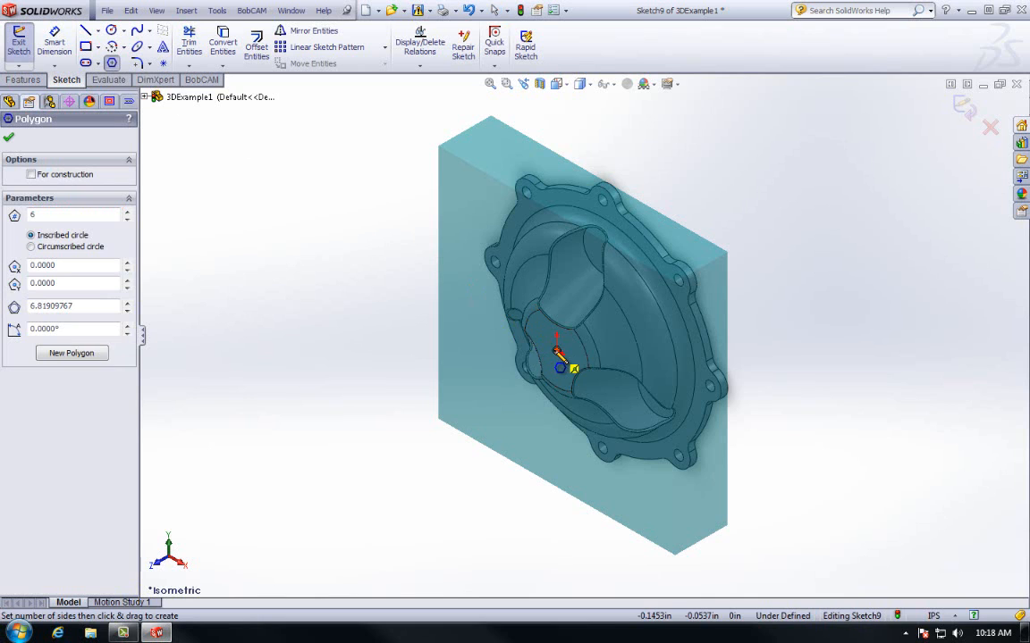
mouse_move(557, 351)
mouse_down()
mouse_move(586, 370)
mouse_move(708, 391)
mouse_move(724, 458)
mouse_up()
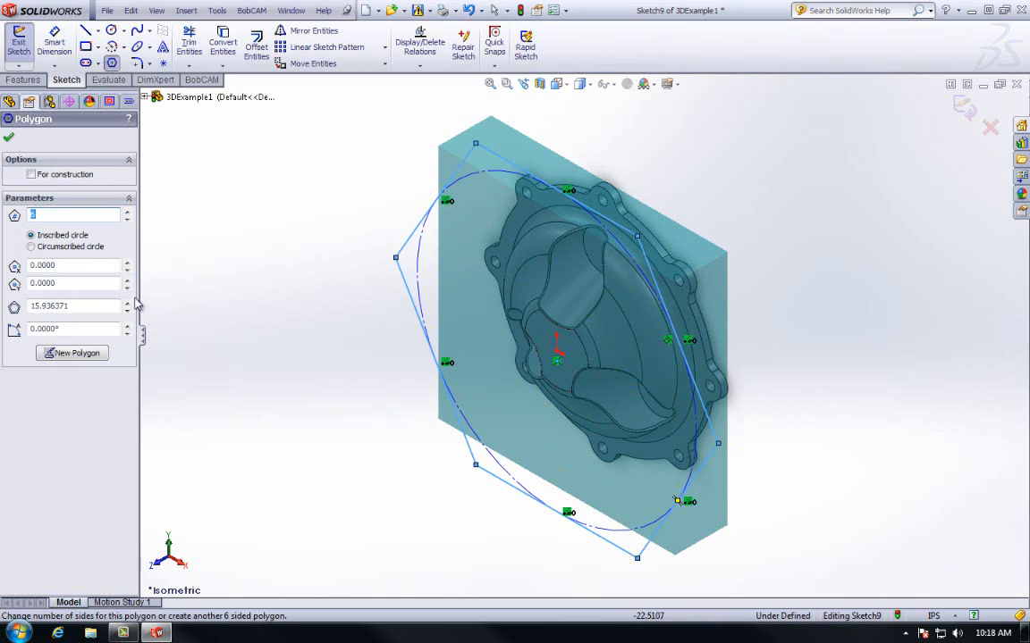
click(100, 305)
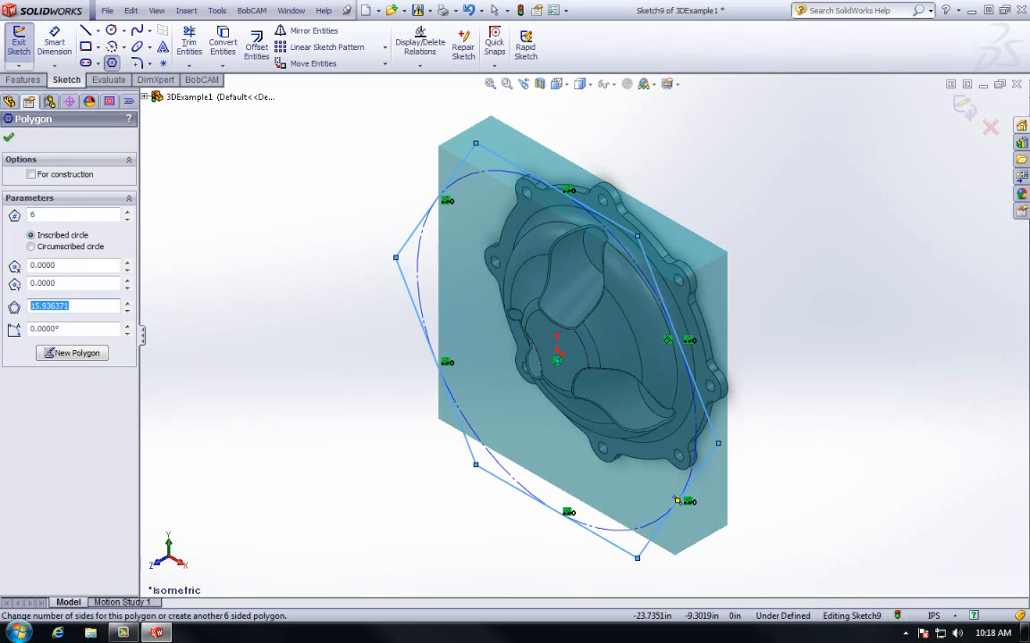
text(14)
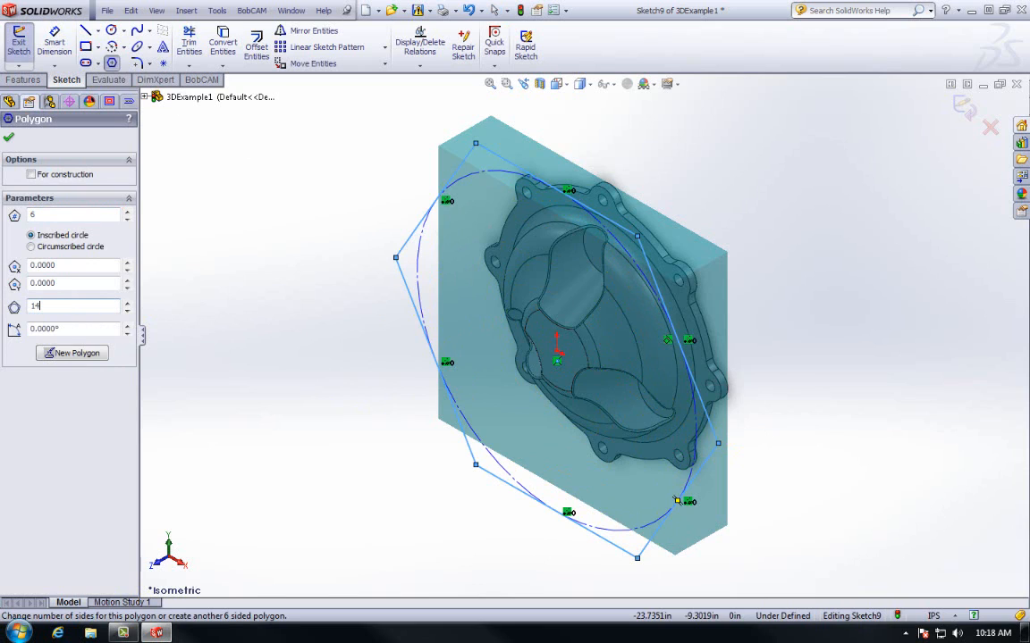
click(9, 137)
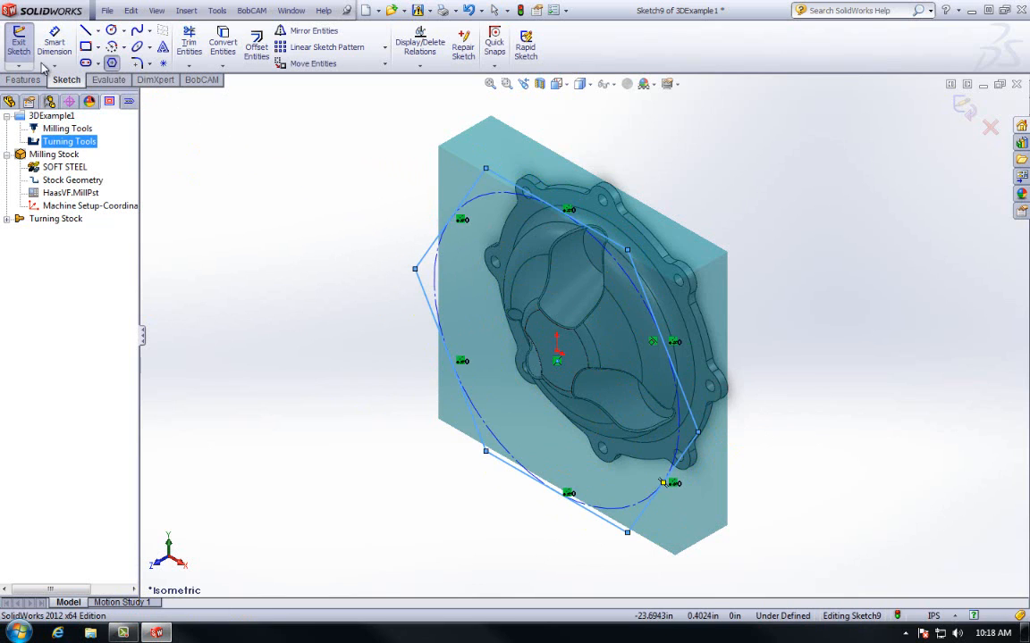
click(19, 43)
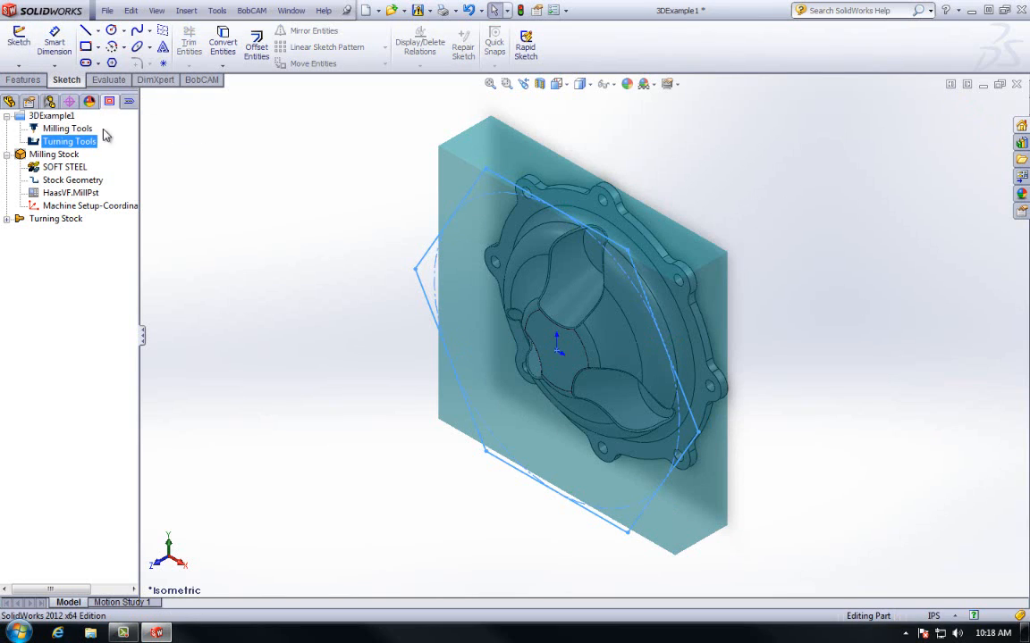
click(77, 156)
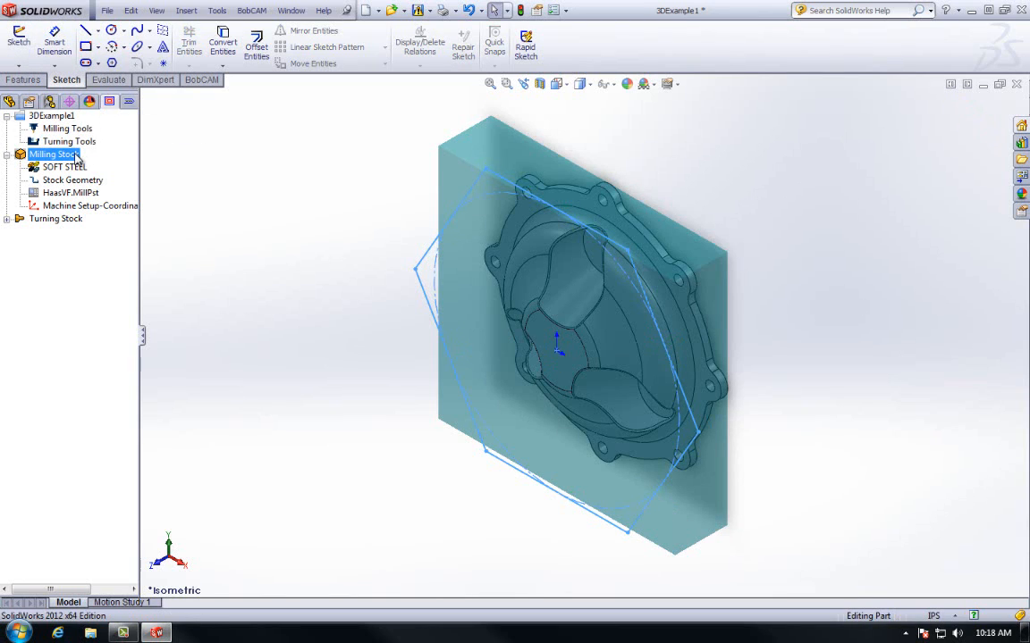
- Reopen the stock settings and calculate Wireframe stock from the six hexagon sketch lines
right_click(77, 156)
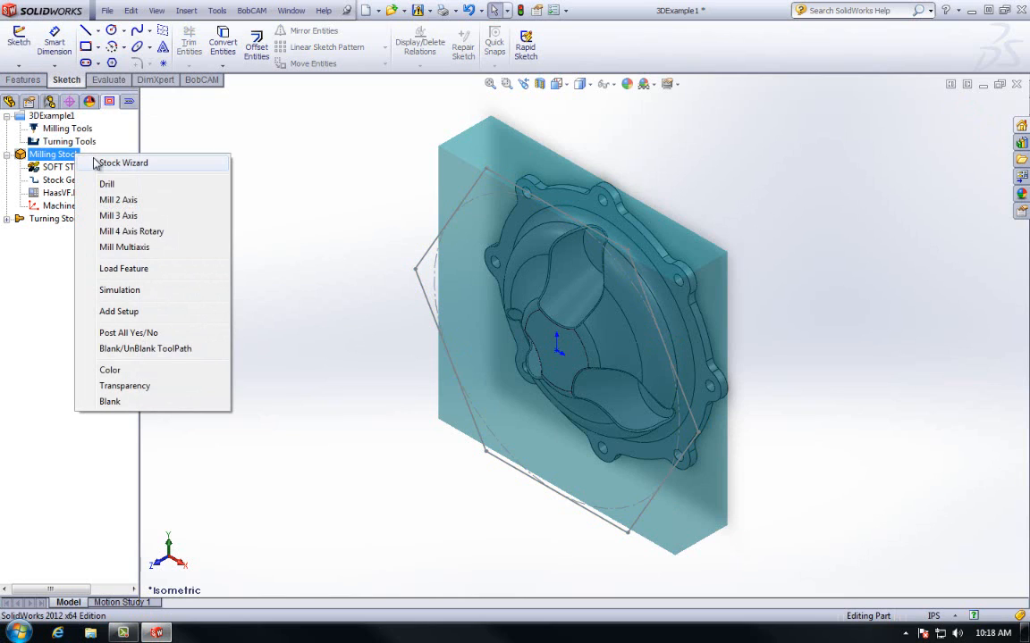
click(106, 164)
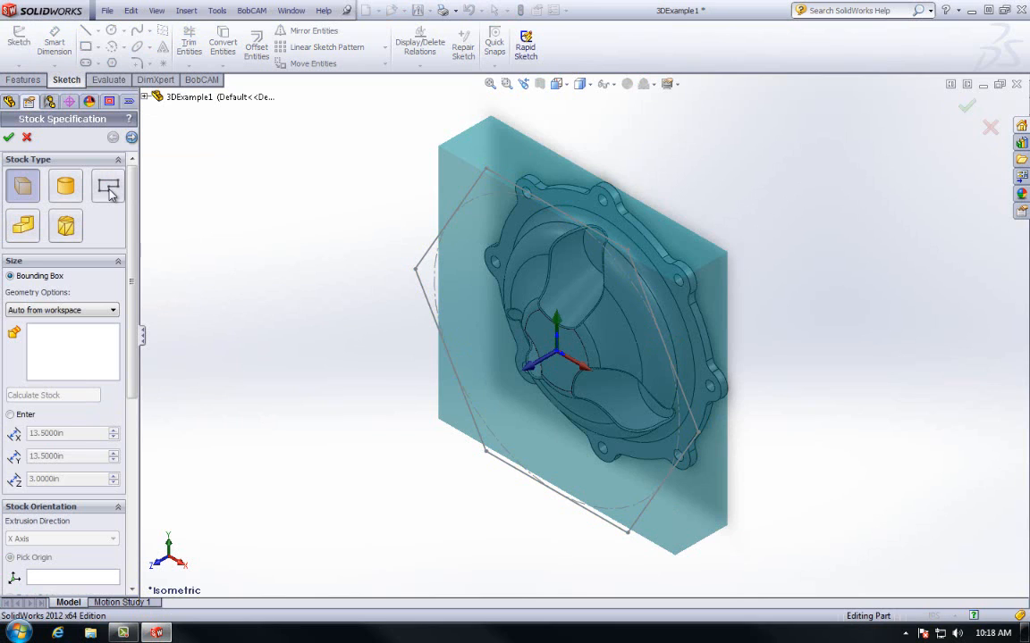
click(109, 191)
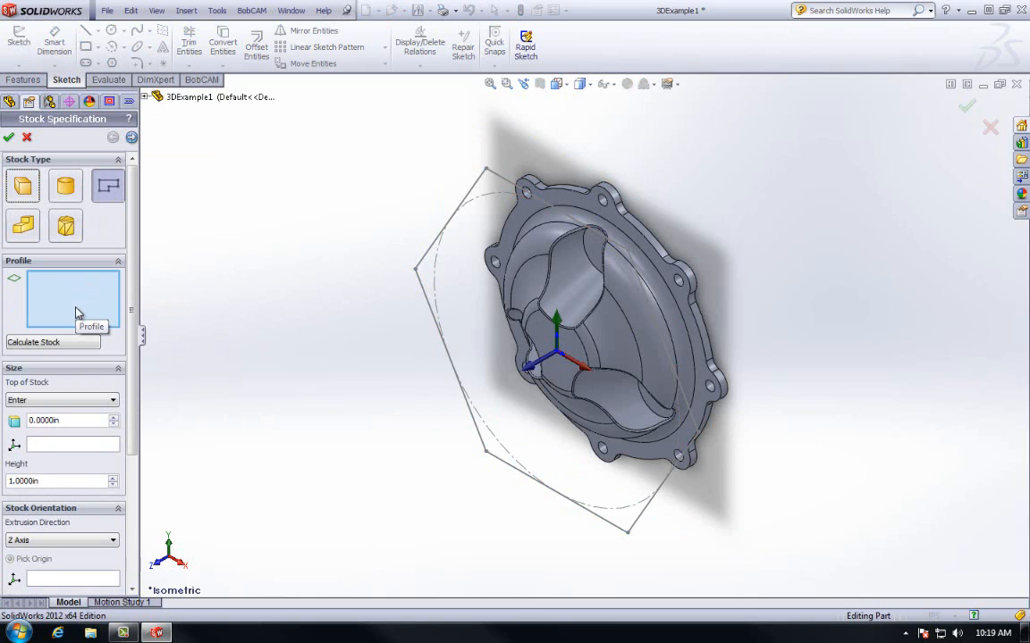
click(425, 257)
click(554, 208)
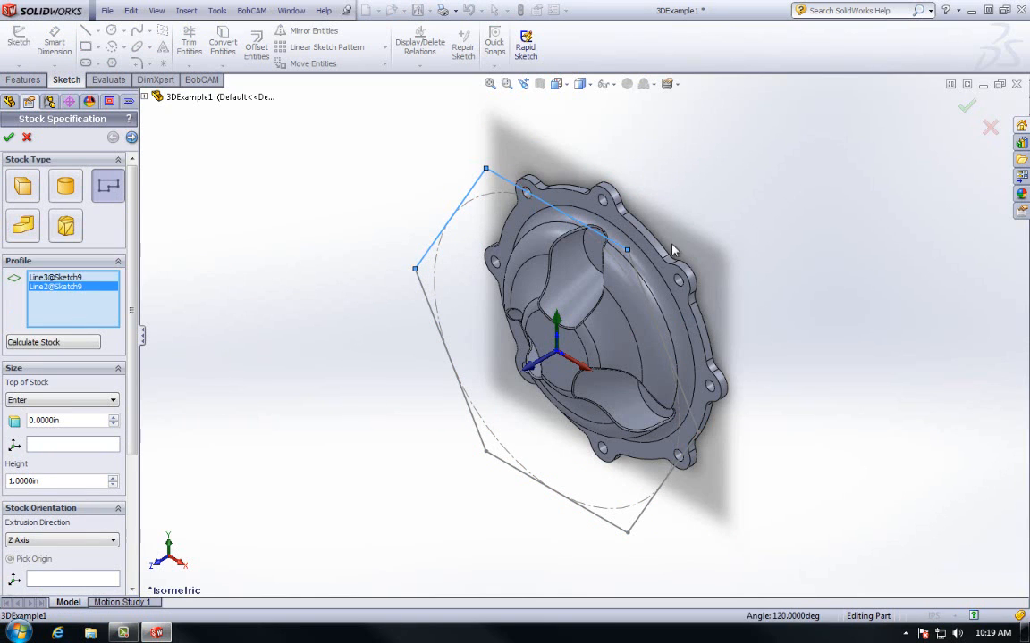
click(637, 277)
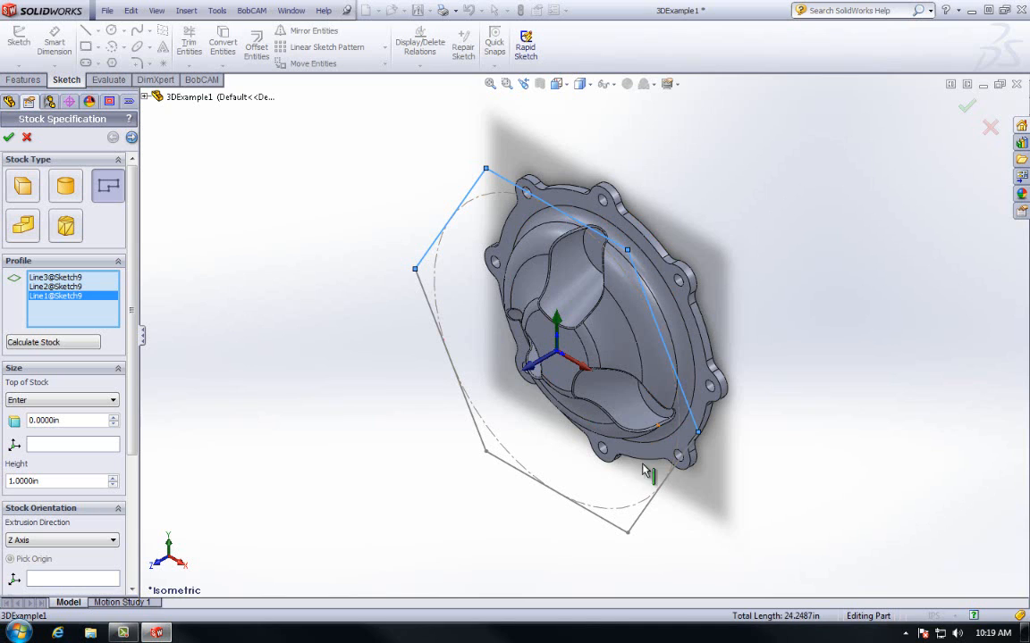
click(643, 514)
click(613, 525)
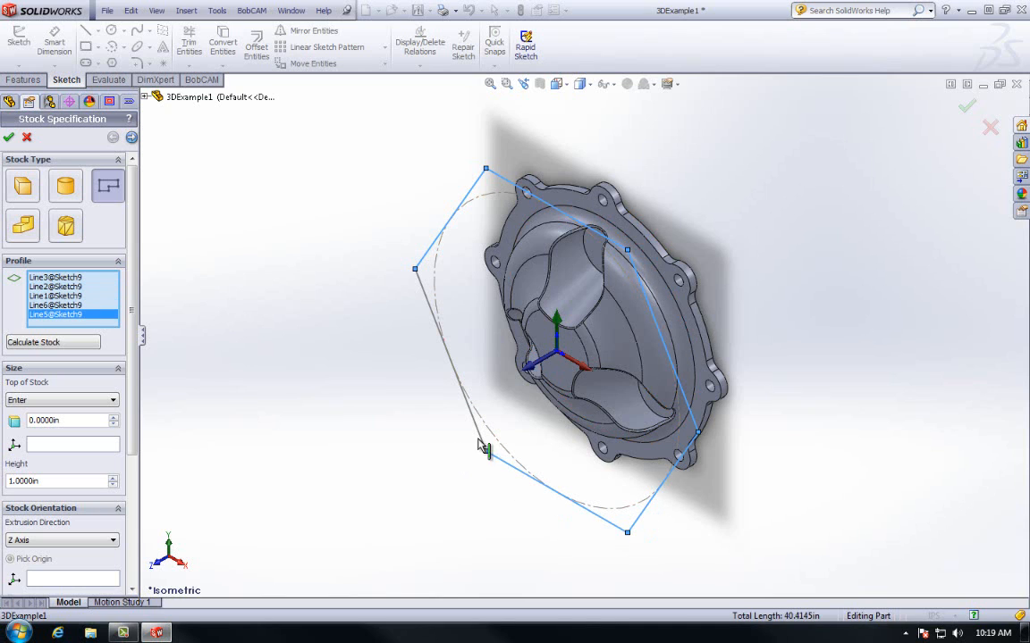
click(483, 442)
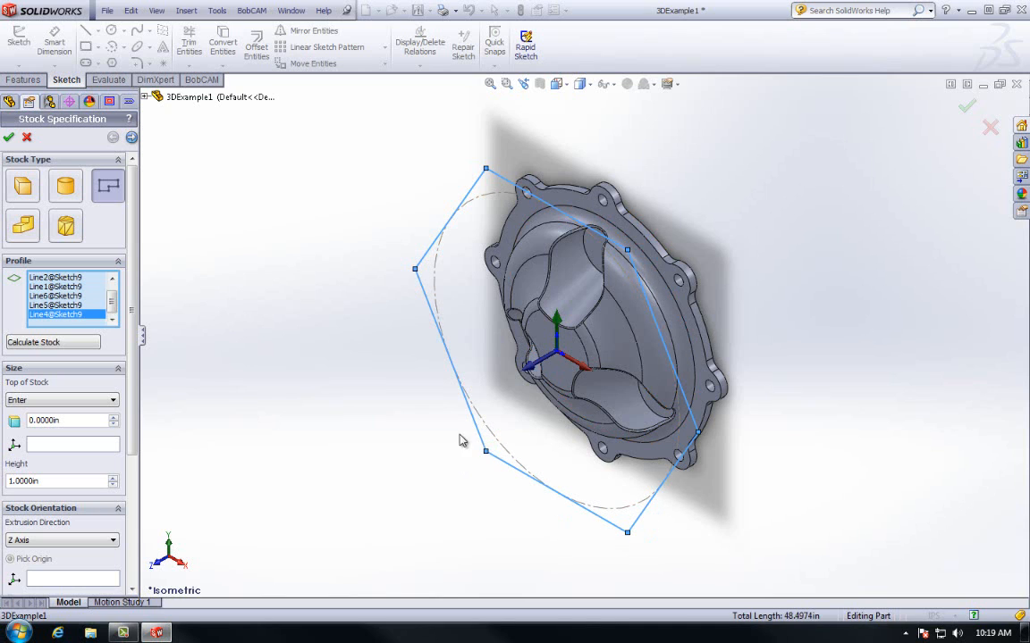
click(79, 344)
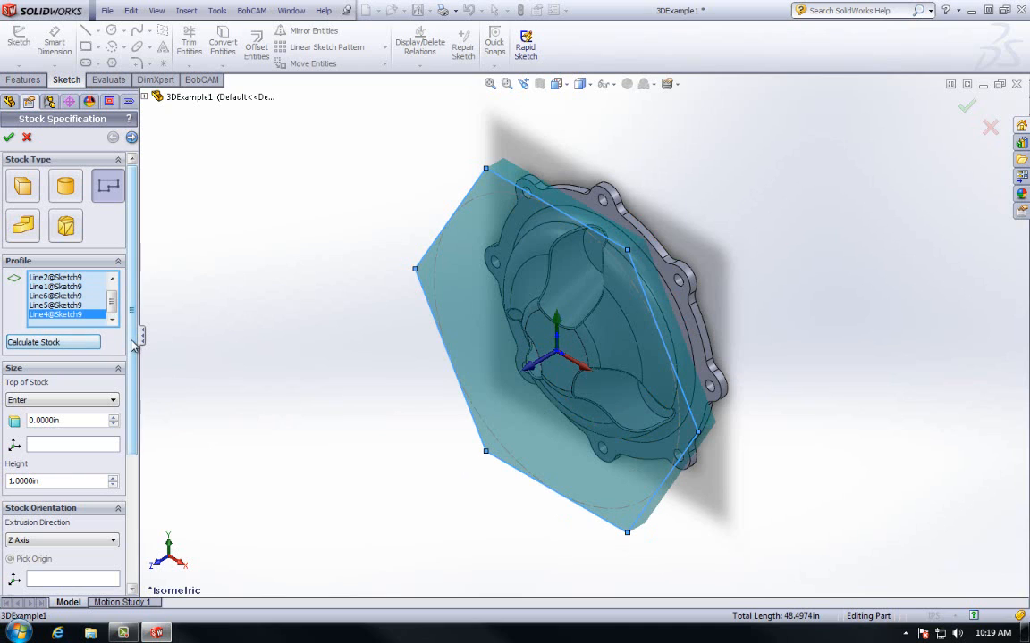
- Set the hexagonal stock height to 4 in
scroll(122, 315, down, 3)
drag(80, 414, 8, 415)
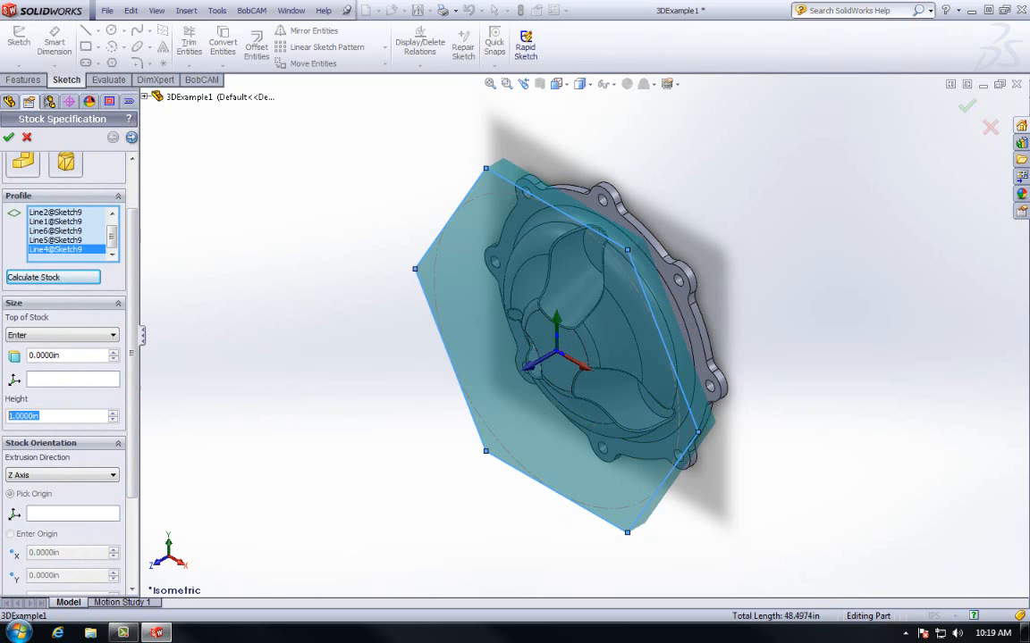
text(4)
click(91, 357)
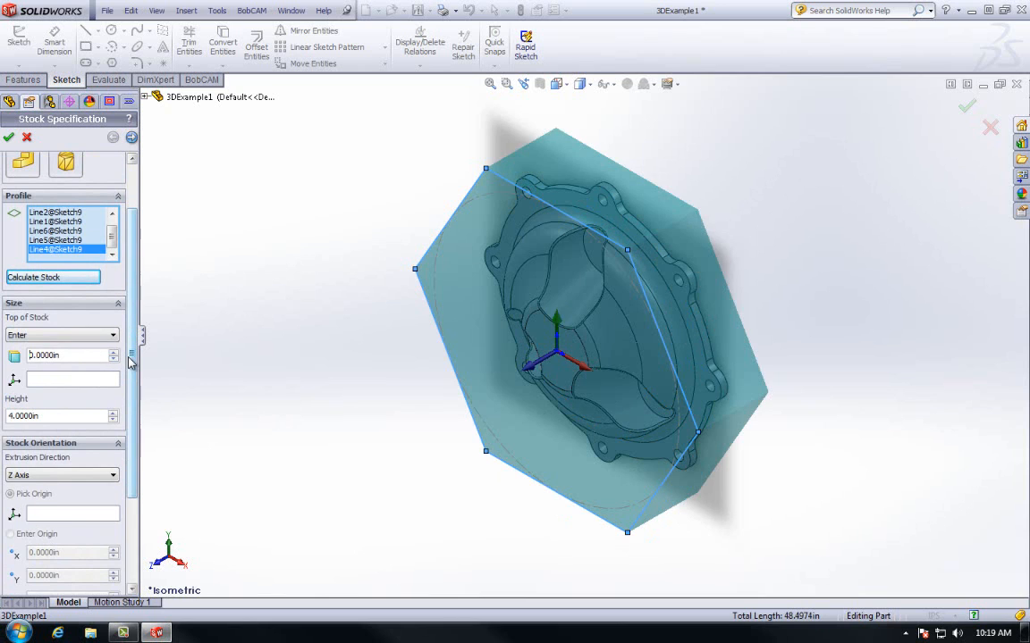
drag(131, 363, 130, 313)
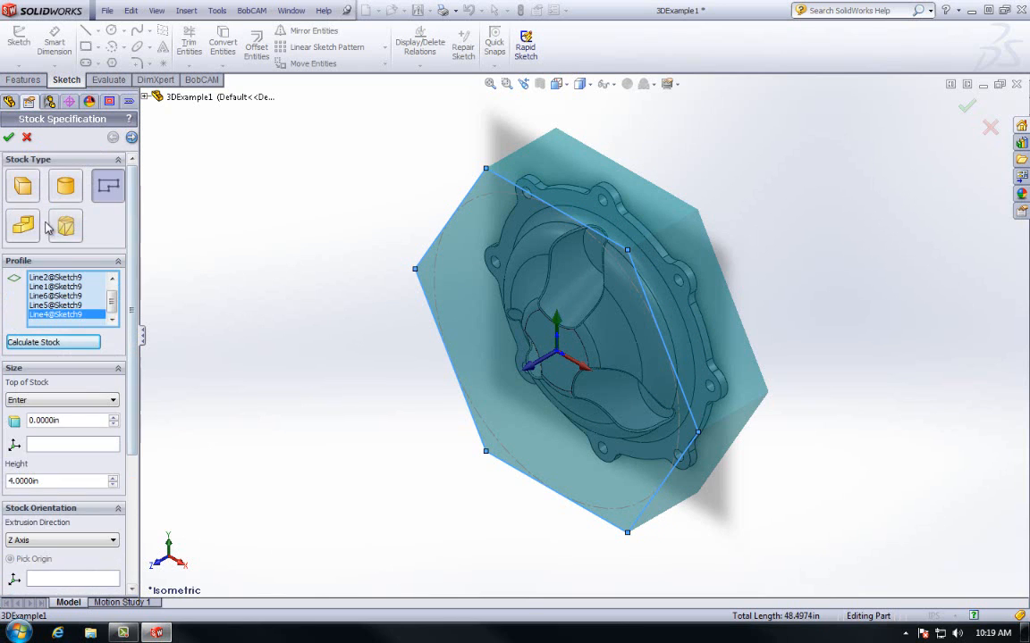
- Calculate Solid Body stock from the CirPattern2 body
click(31, 227)
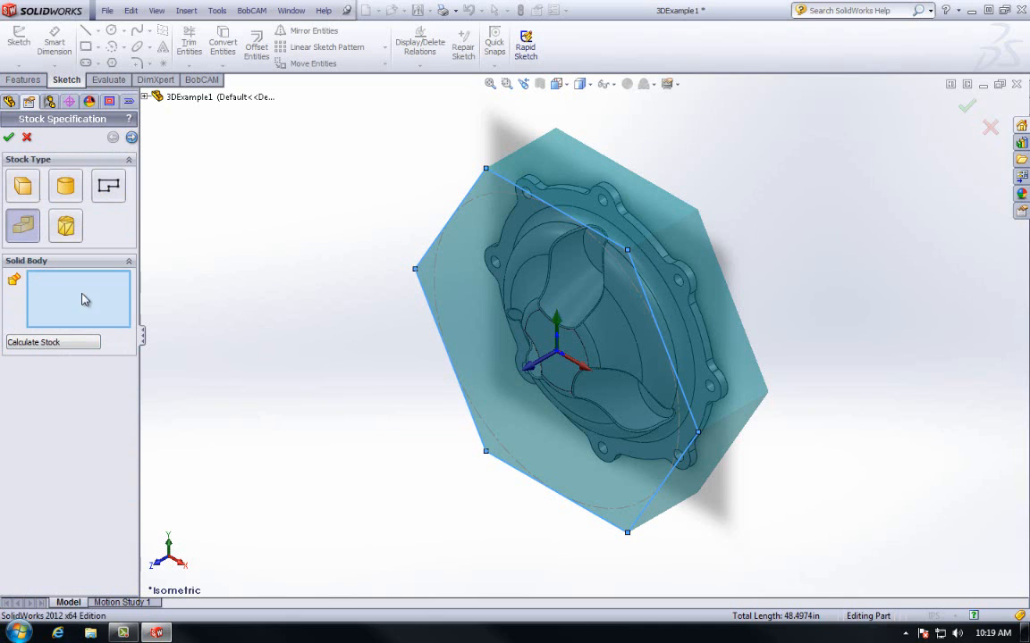
click(605, 340)
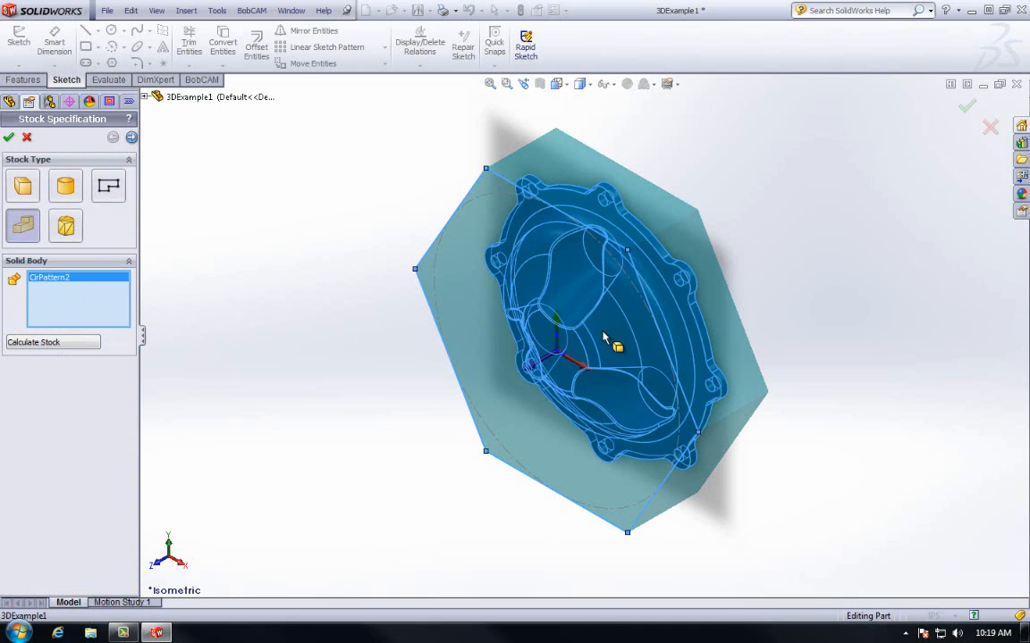
click(51, 343)
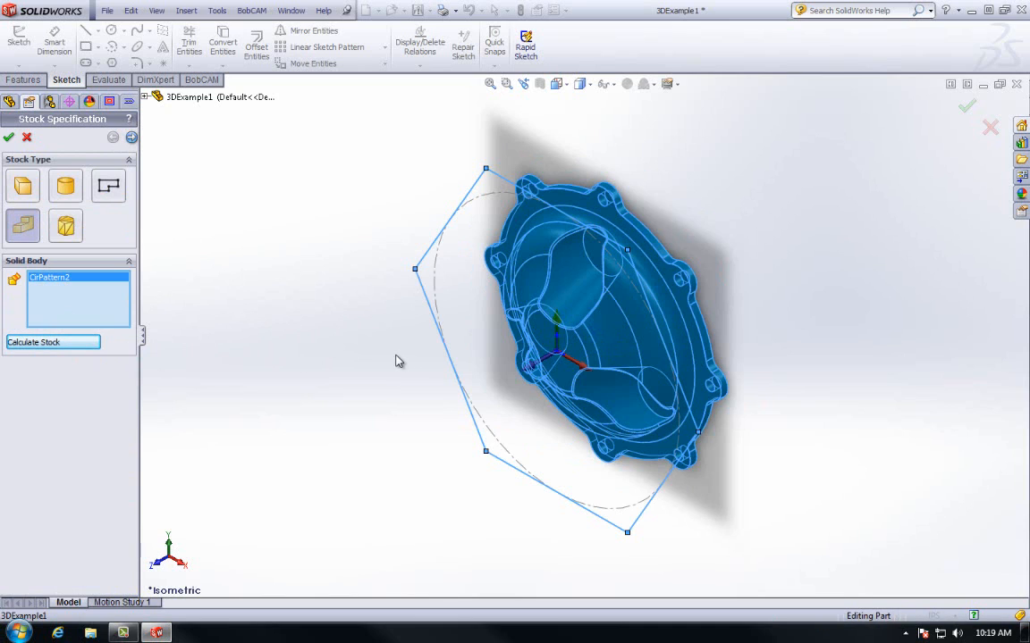
- Switch to STL File stock, browse for a file, then cancel the Open dialog
click(66, 228)
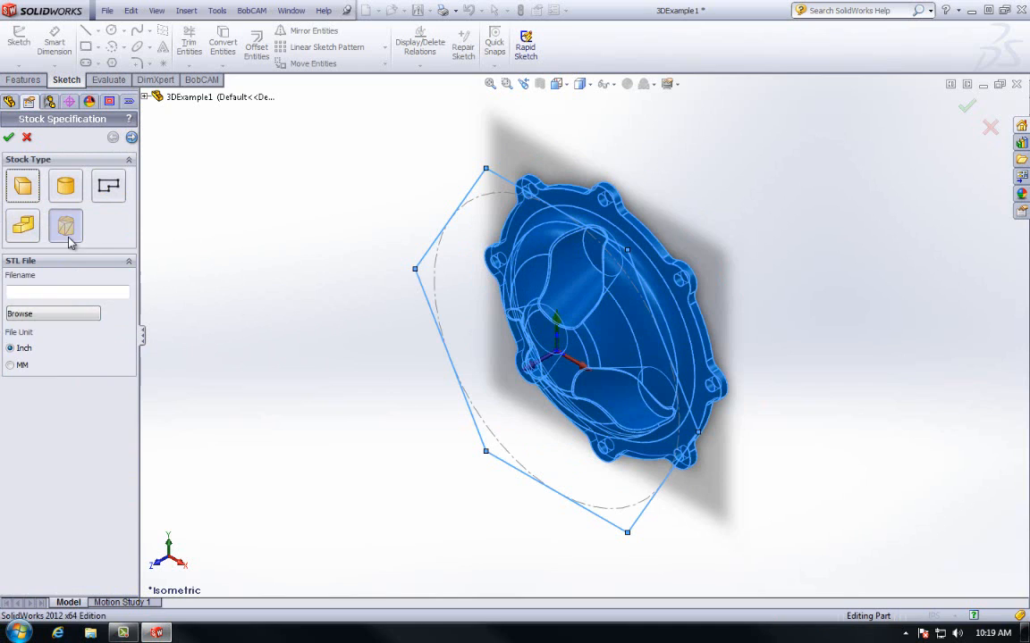
click(56, 317)
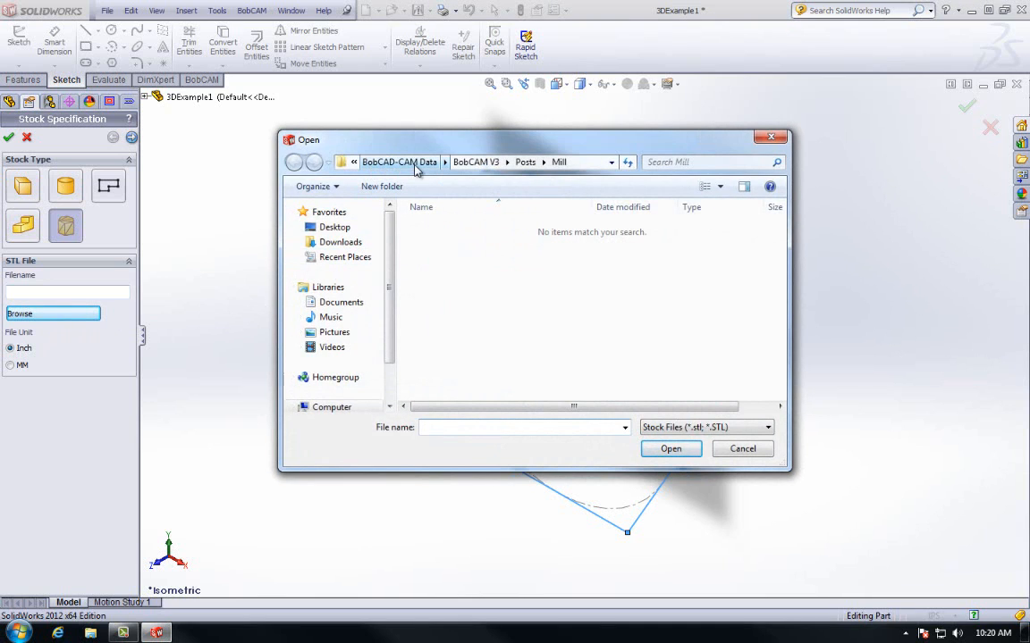
click(749, 452)
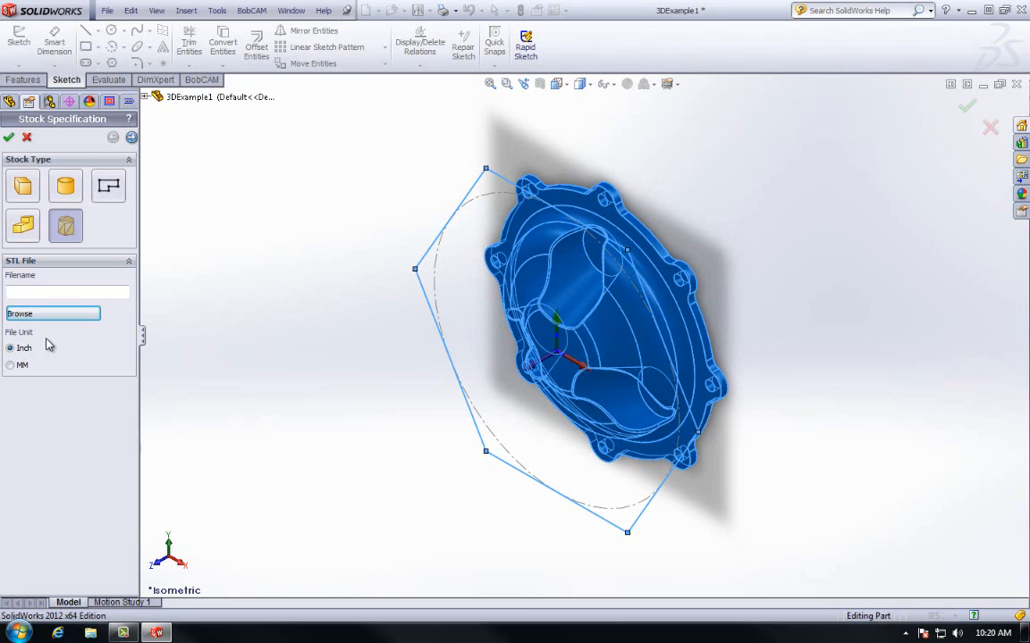
- Make Cylinder stock with an entered size of 14 in diameter and 5 in length
click(70, 190)
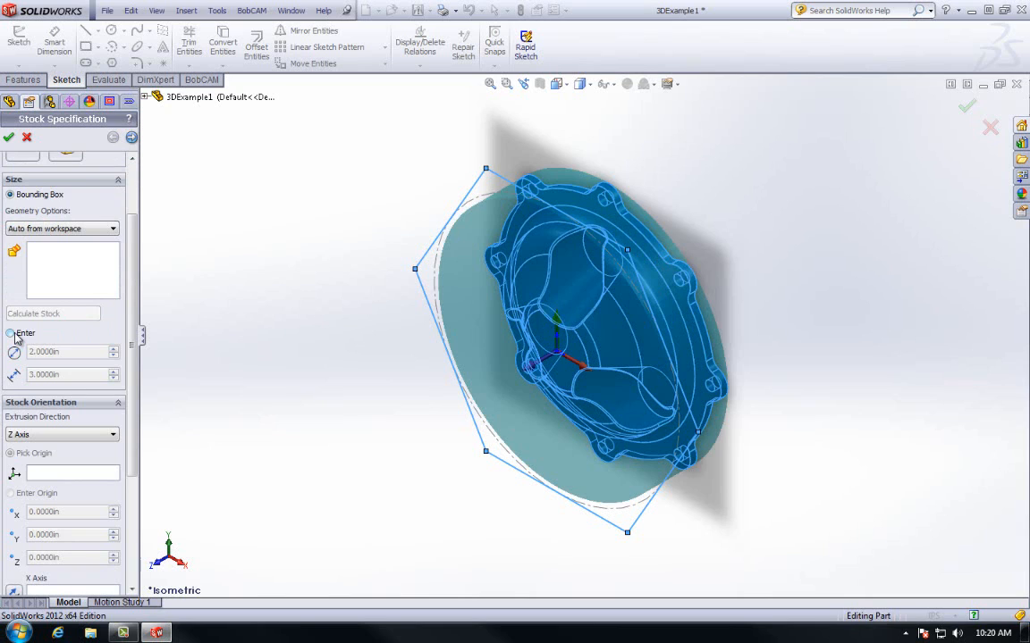
click(37, 229)
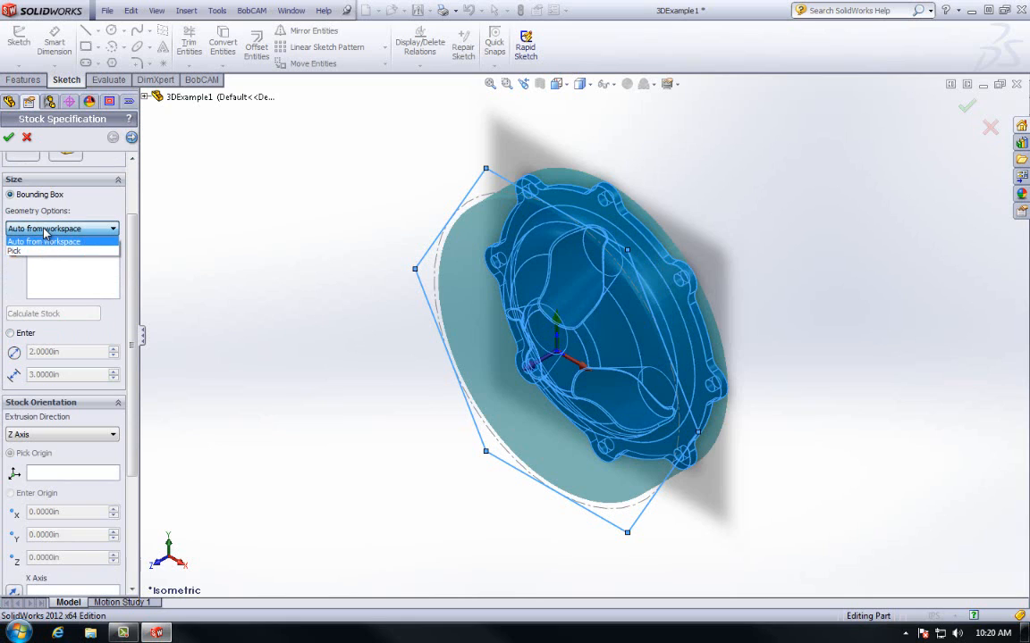
click(39, 224)
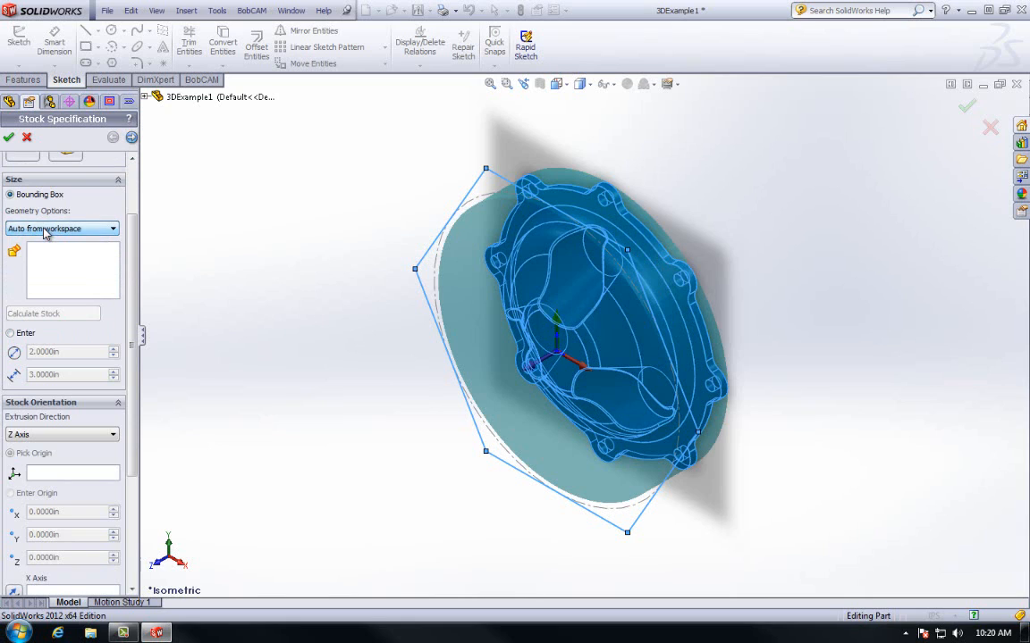
click(21, 332)
double_click(46, 351)
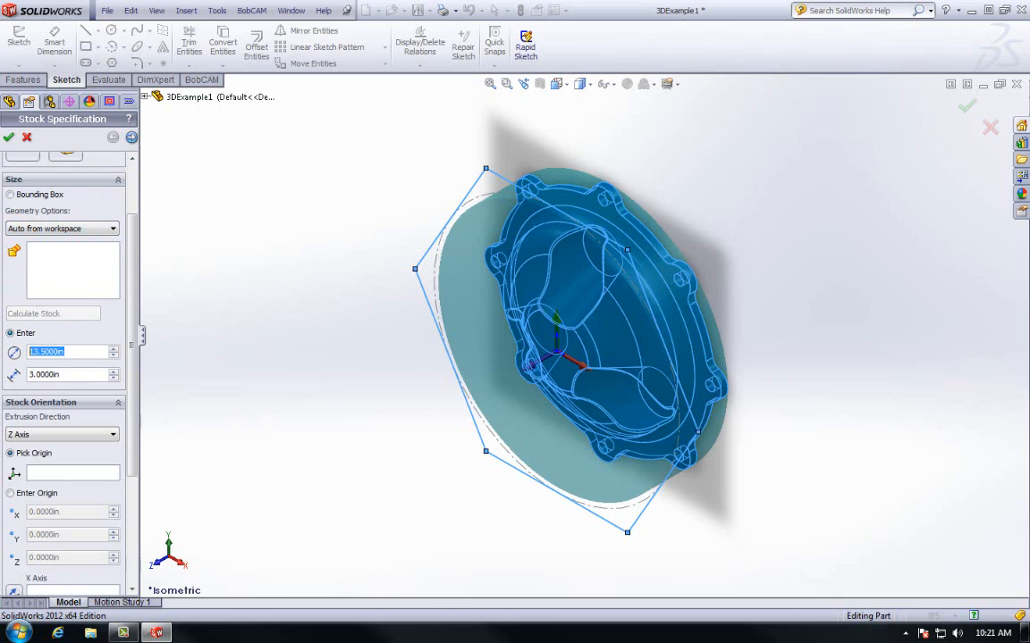
text(14)
key(Tab)
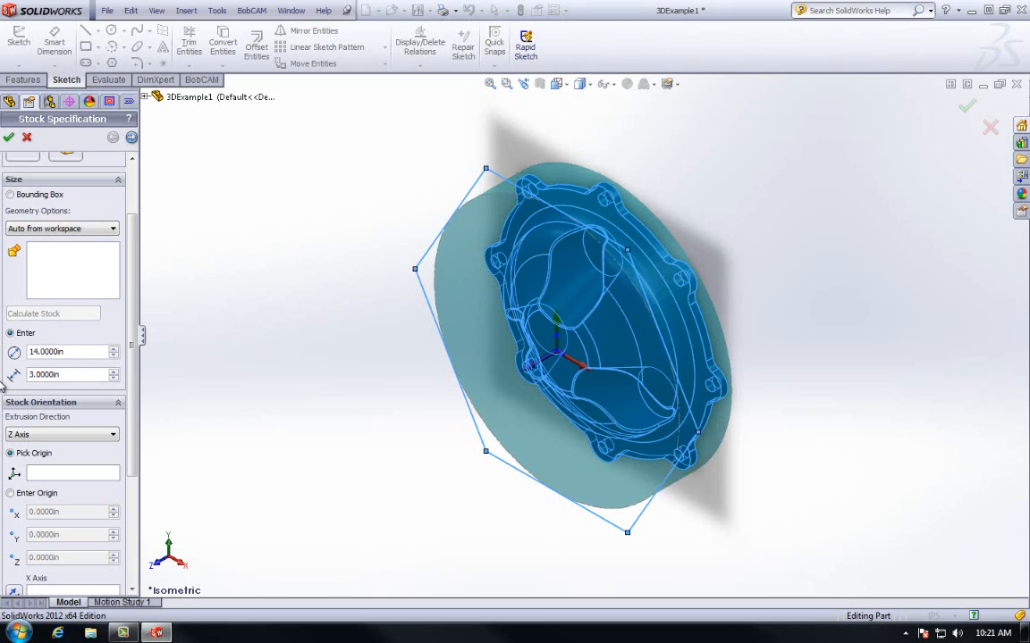
double_click(70, 374)
text(5)
double_click(97, 352)
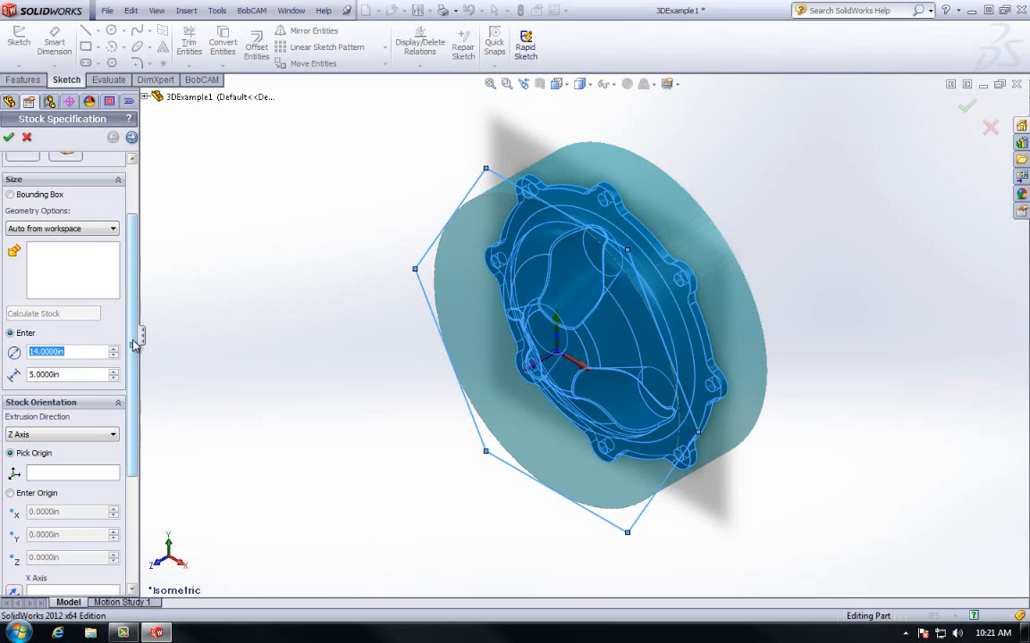
scroll(134, 345, down, 3)
click(76, 346)
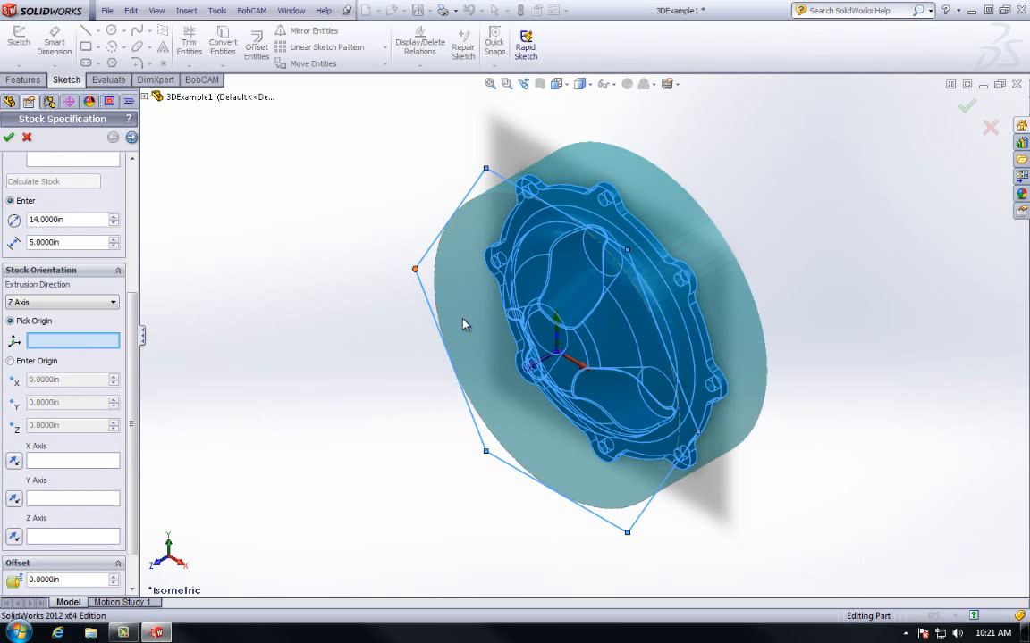
- Pick a vertex origin and edge X/Y axes for the cylinder, then reverse and reset them
click(540, 312)
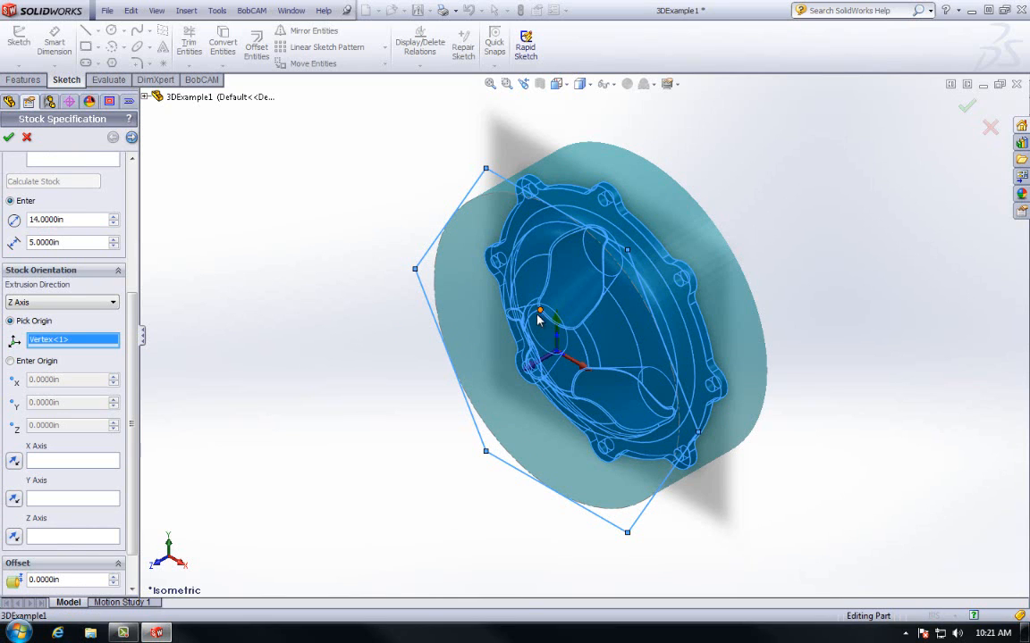
click(76, 466)
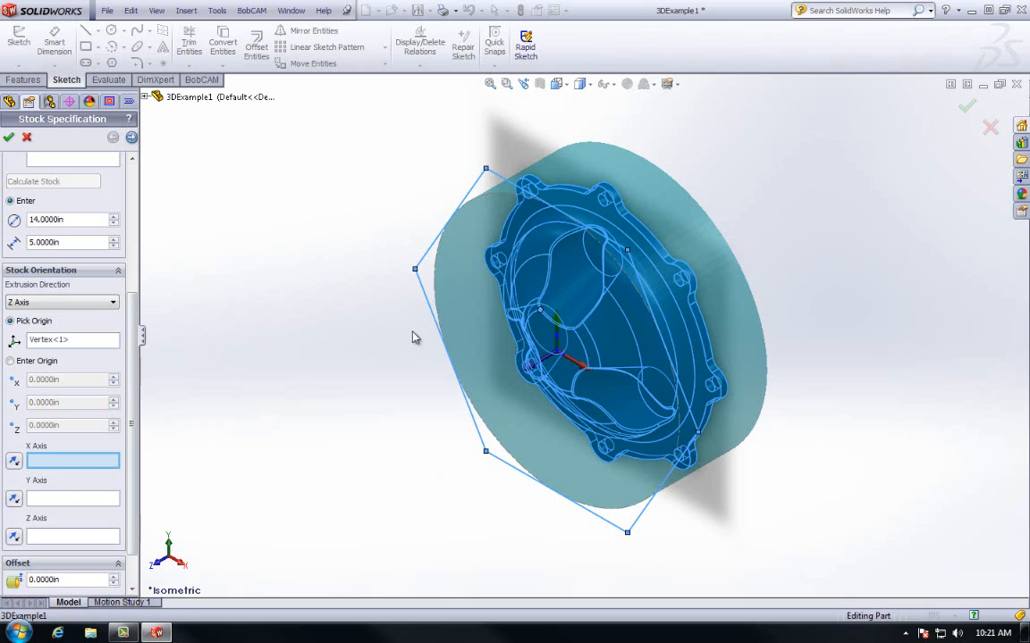
click(552, 283)
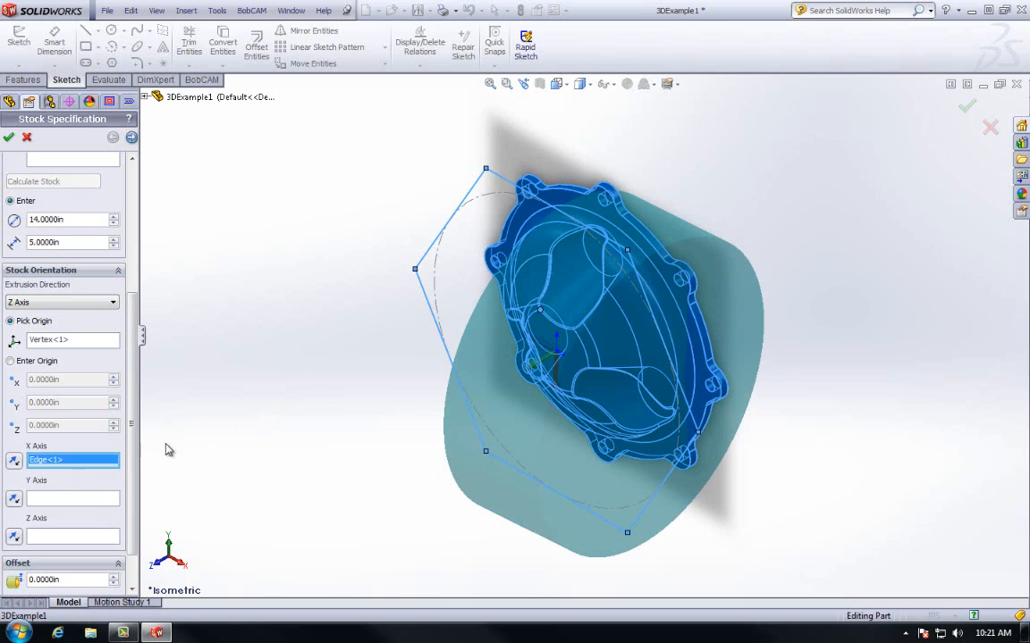
click(544, 262)
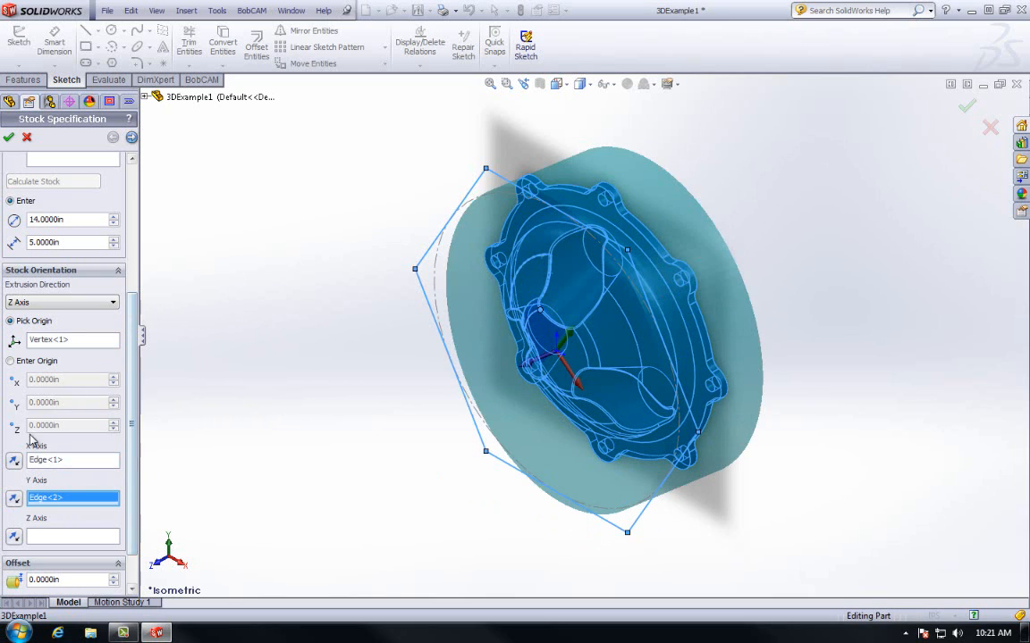
click(13, 463)
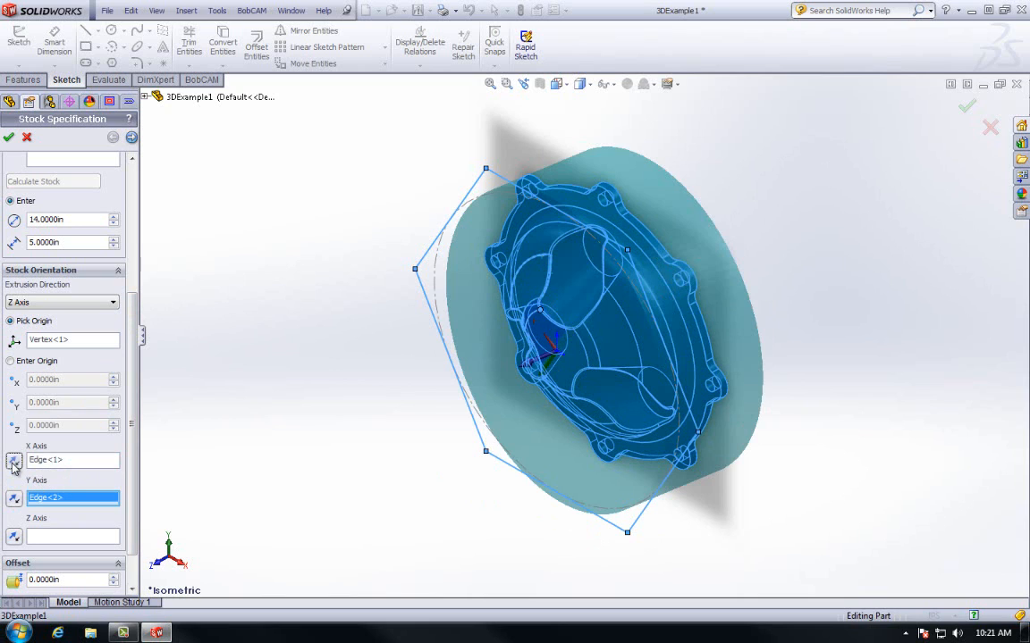
click(13, 498)
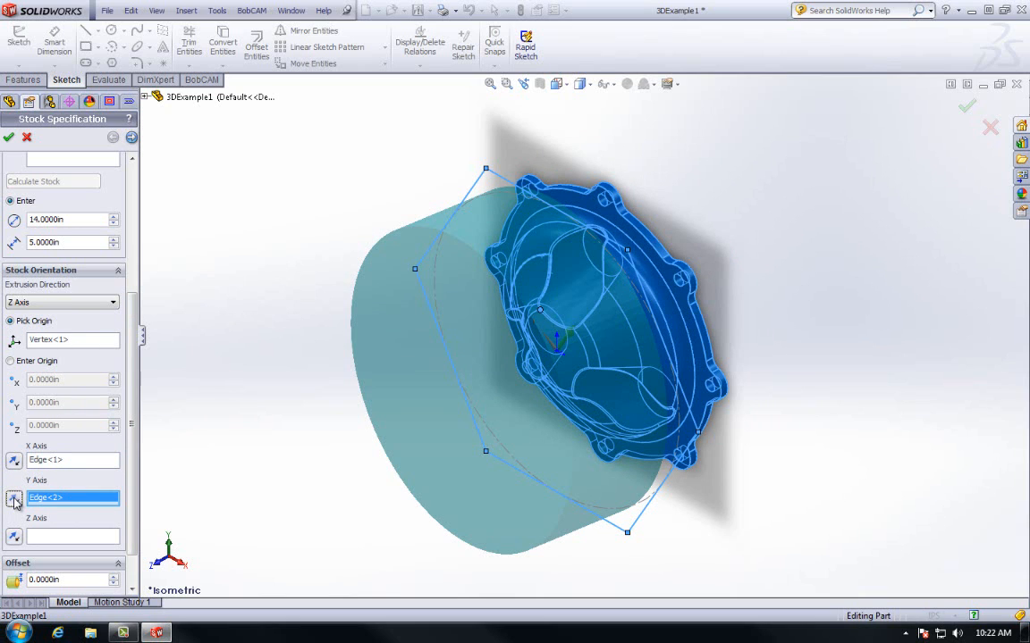
click(14, 498)
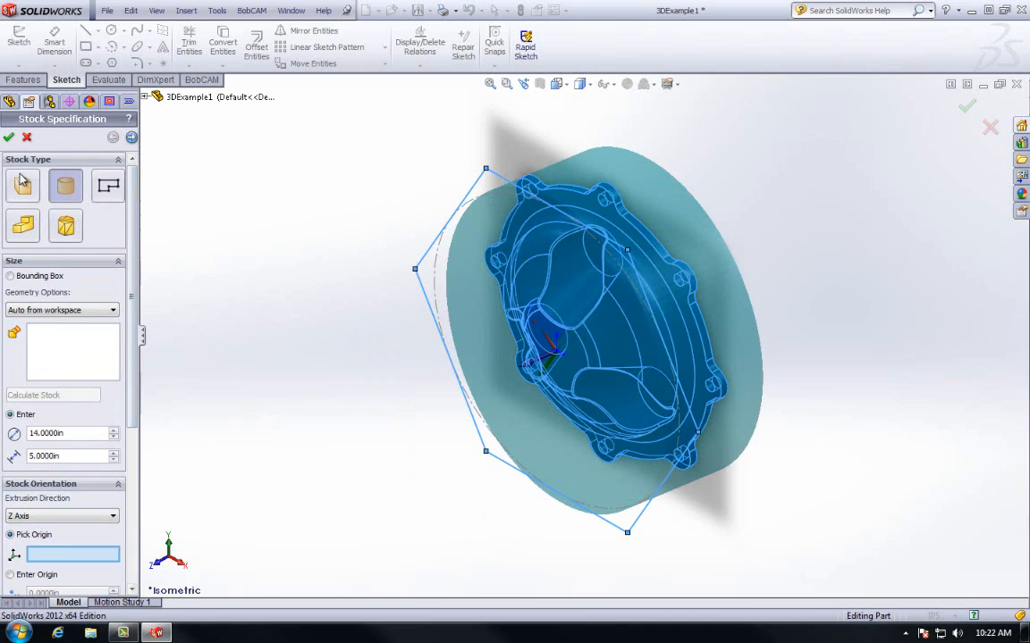
- Switch the stock to a rectangular block with 1 in offsets on -X and +X
click(24, 186)
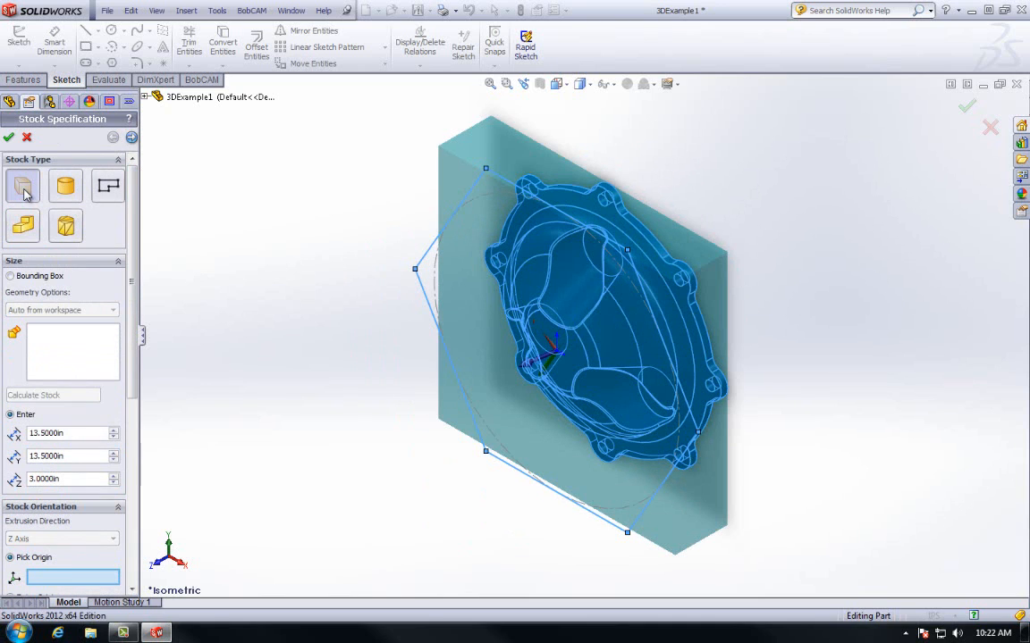
scroll(126, 195, down, 5)
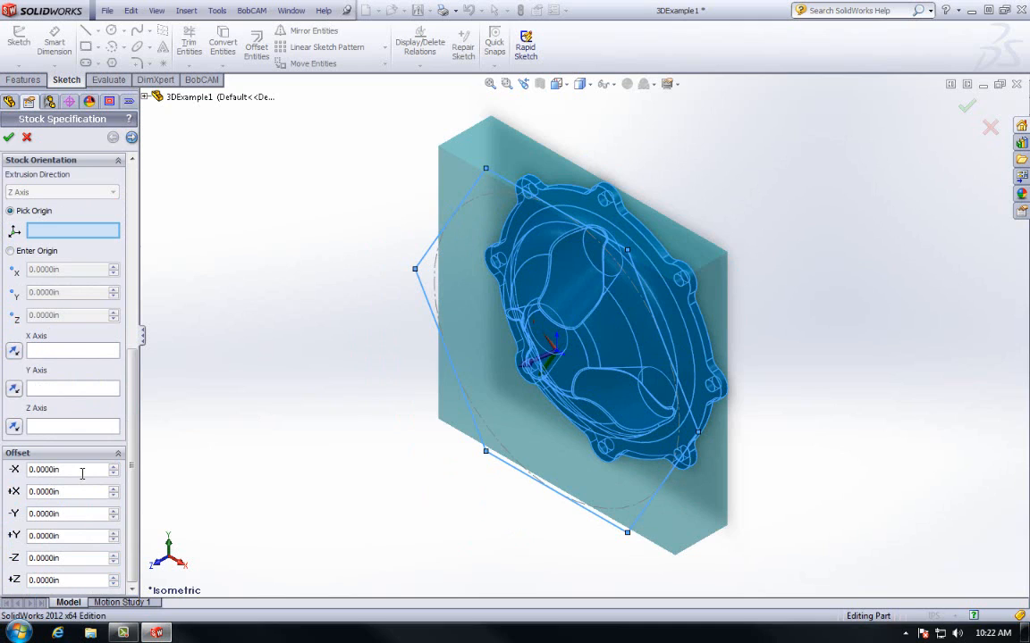
click(82, 474)
text(1)
key(Return)
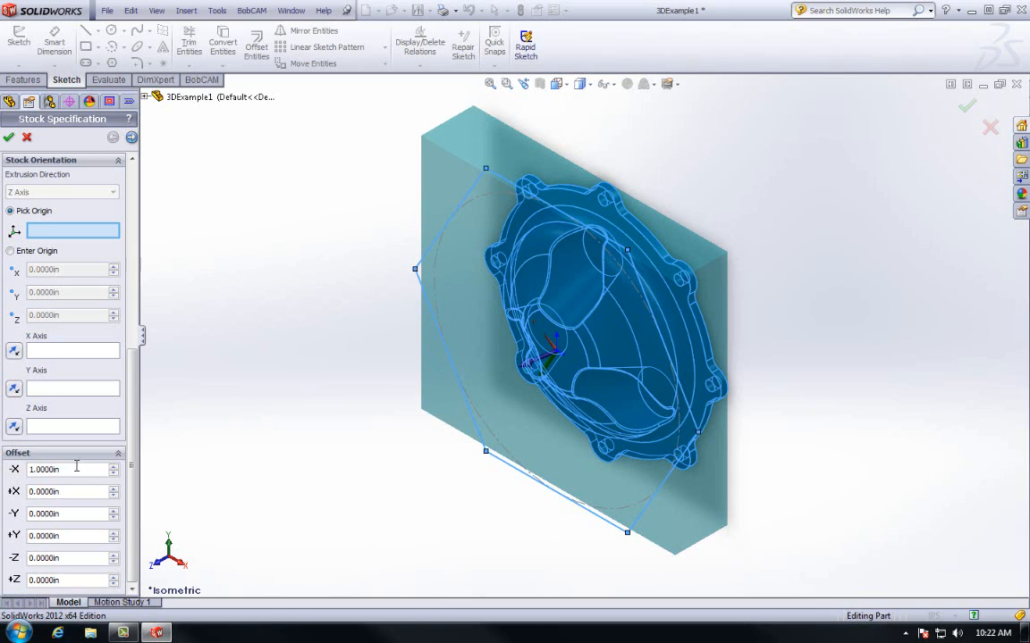
double_click(79, 491)
text(1)
- Set the -Y and +Y stock offsets to 0.25 in and the +Z offset to 0.1 in
double_click(76, 514)
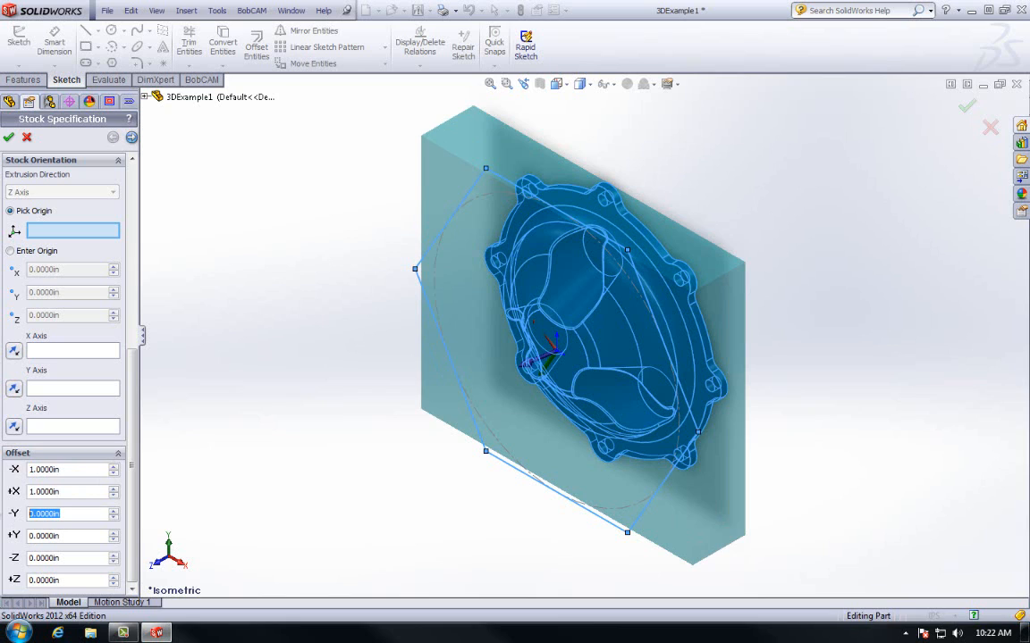
text(.25)
key(Return)
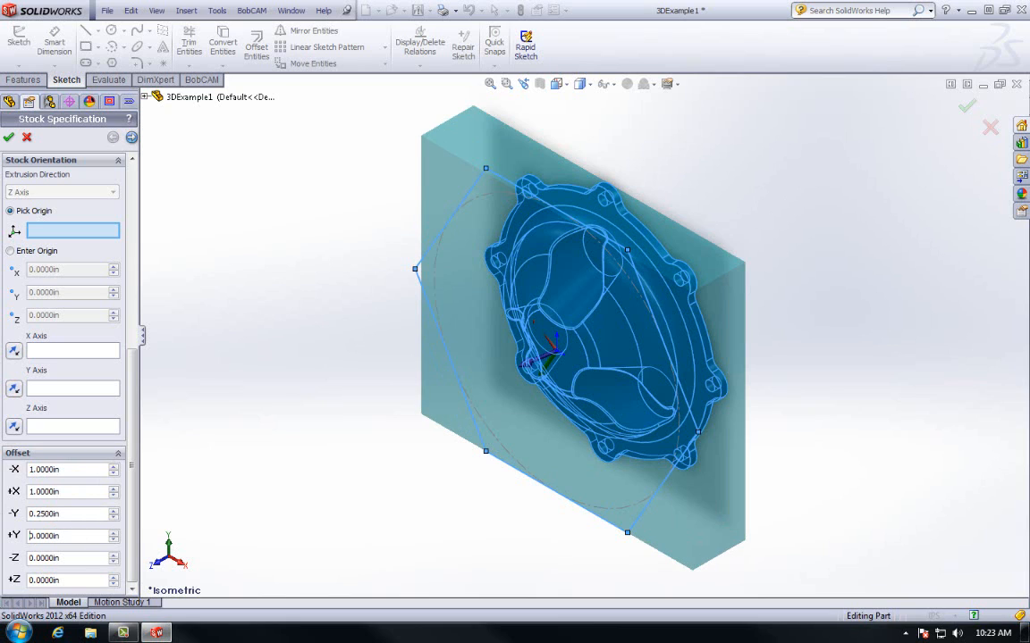
double_click(58, 536)
text(.25)
key(Return)
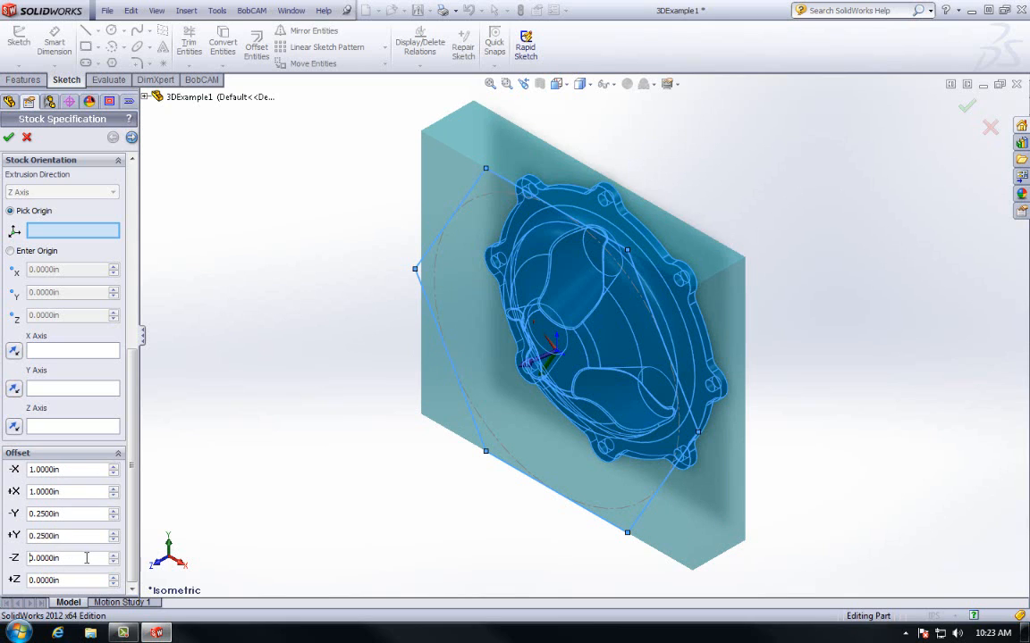
double_click(87, 558)
double_click(76, 580)
text(.1)
- Place the machine setup origin at the stock block's top-left front corner
click(132, 139)
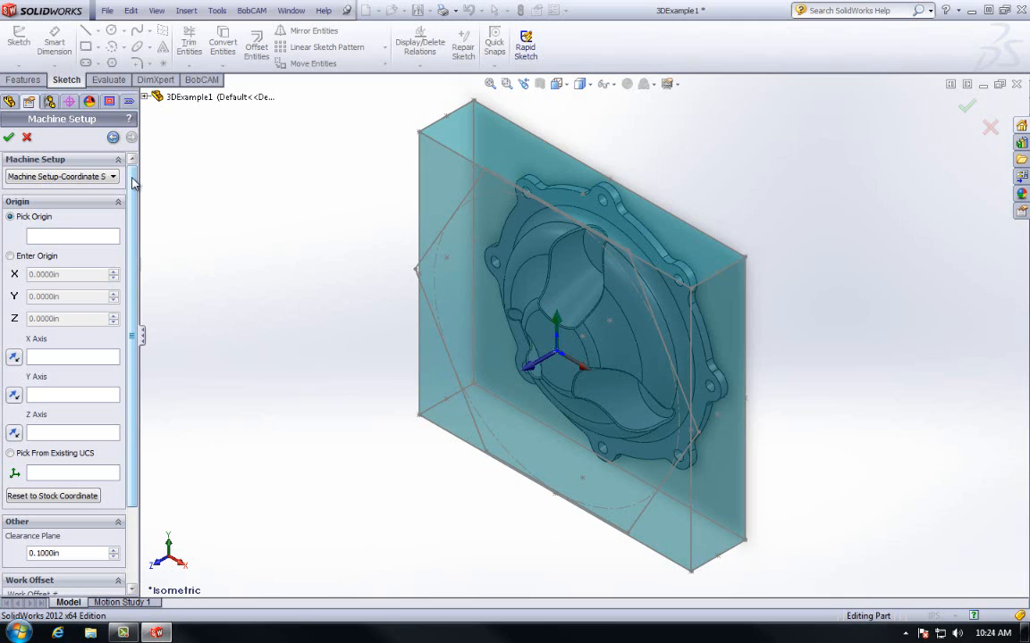
click(56, 234)
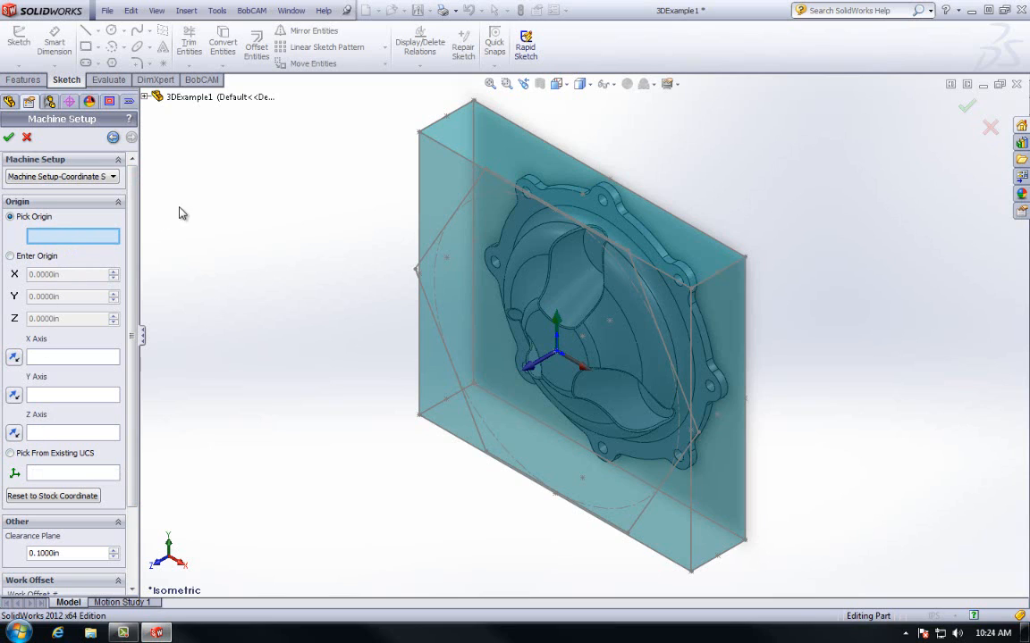
click(420, 134)
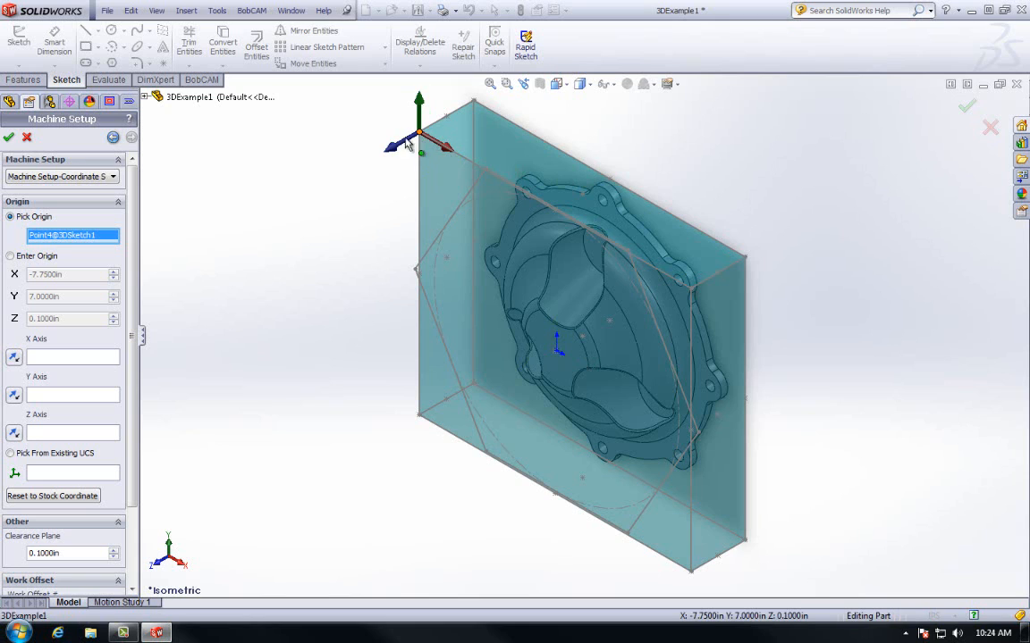
- Leave the X axis in its original direction, keep the 0.1 in clearance plane, and accept the setup
click(14, 358)
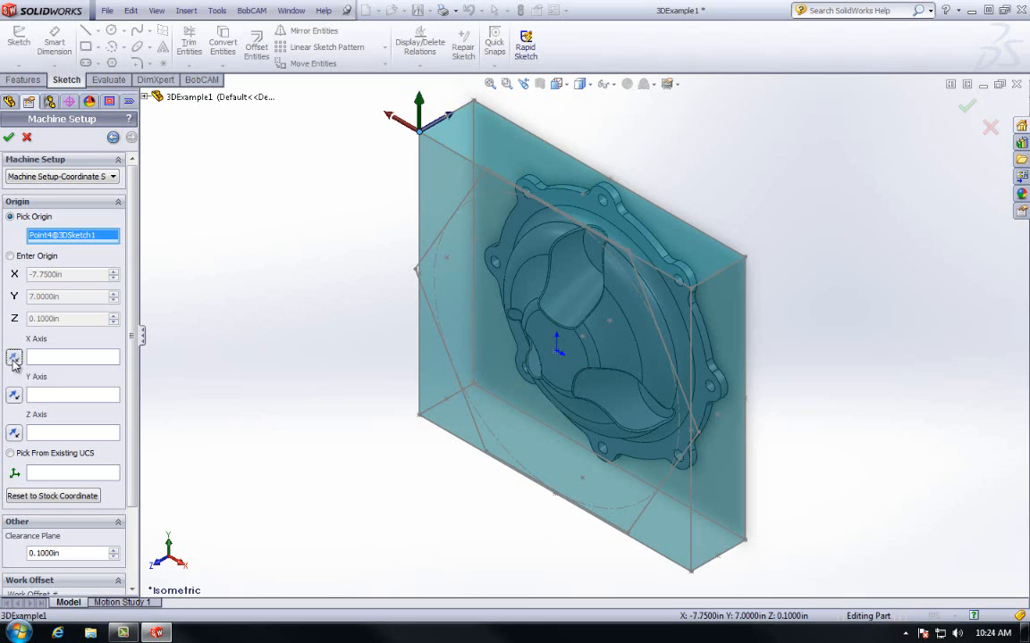
click(13, 357)
scroll(134, 377, down, 1)
scroll(134, 377, down, 3)
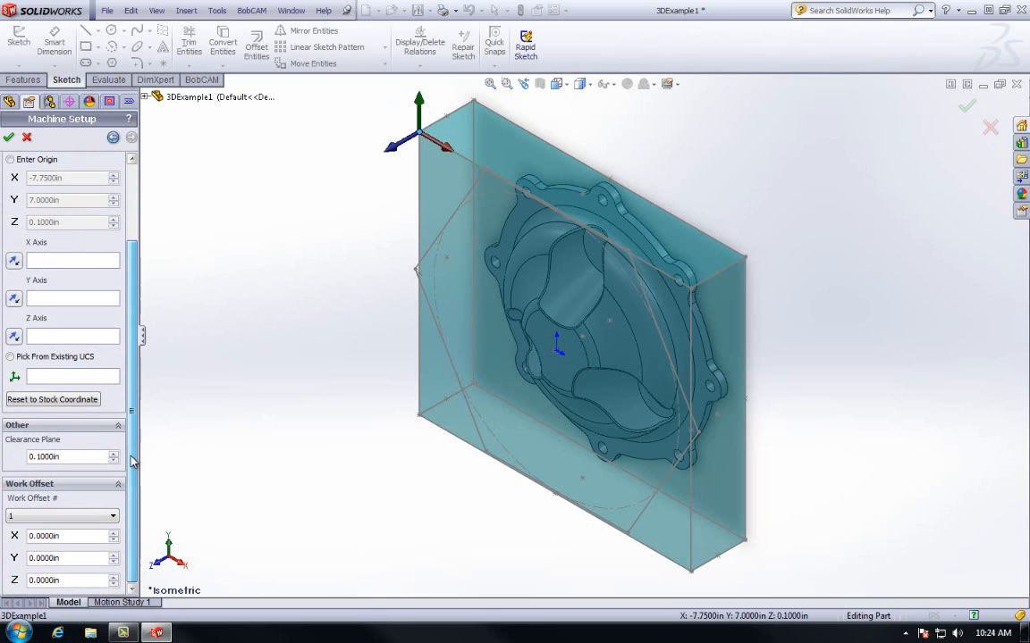
click(83, 456)
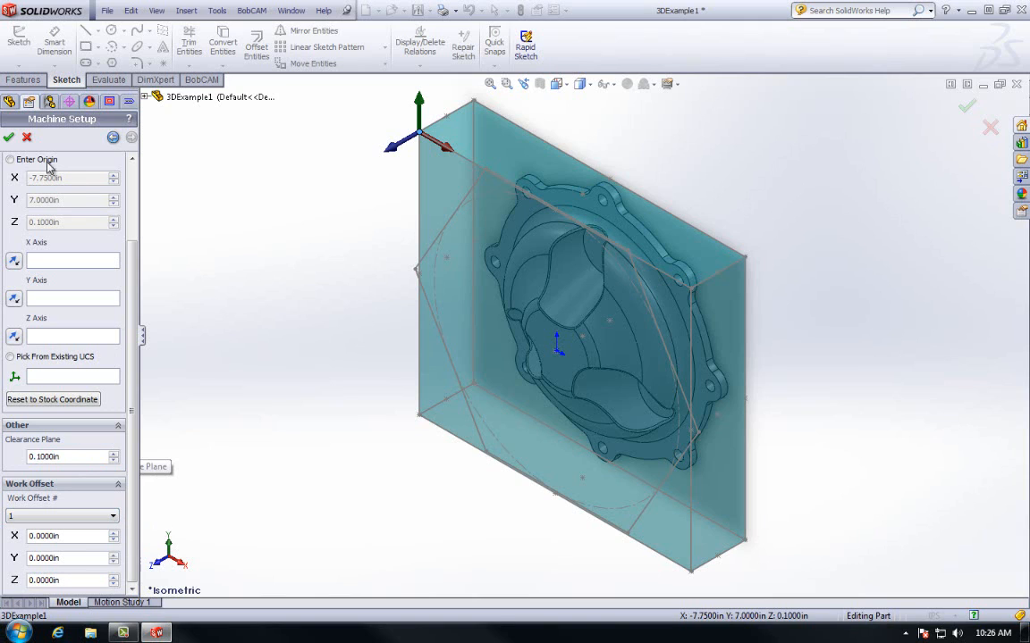
click(8, 139)
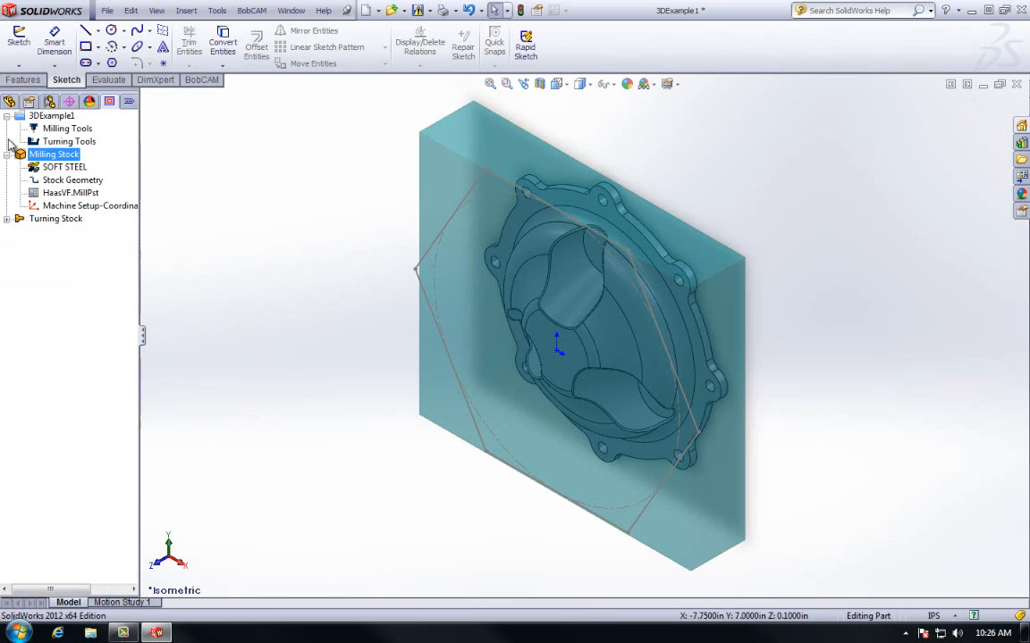
- Recolor the milling stock to lavender (RGB 128, 128, 255)
right_click(55, 159)
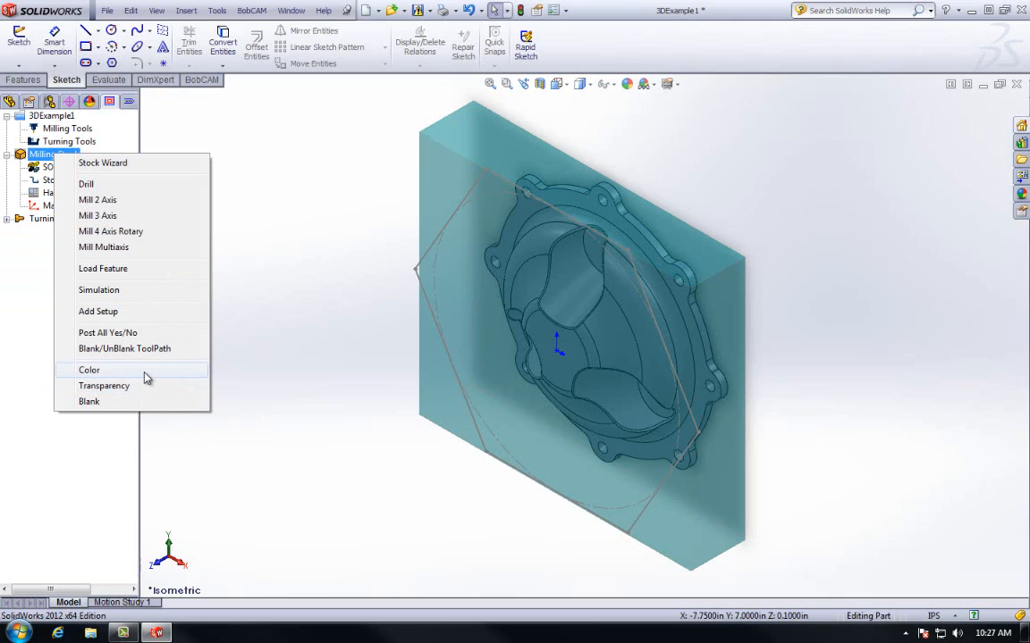
click(147, 376)
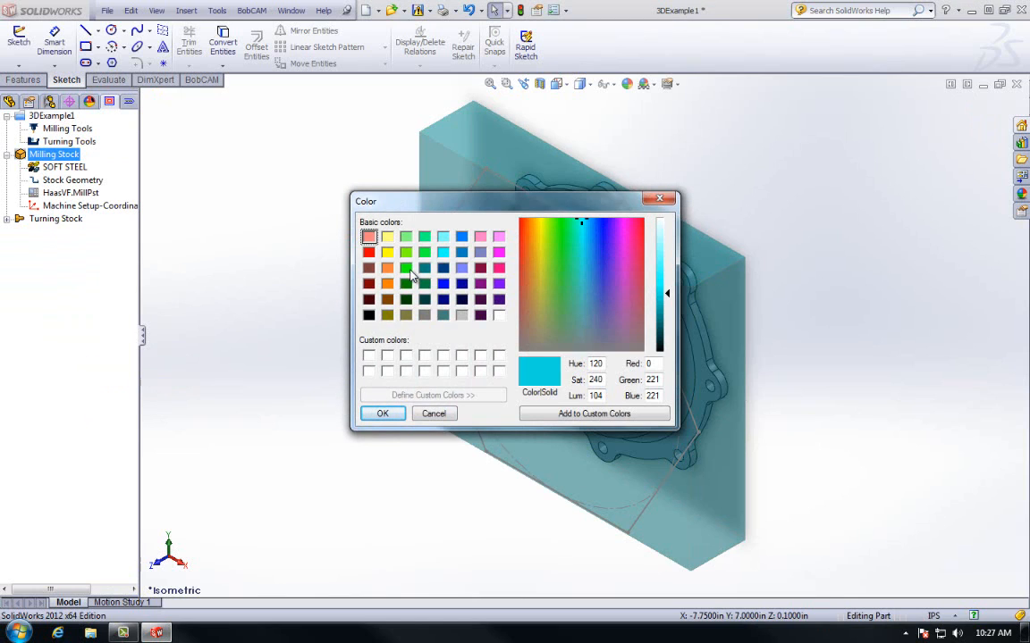
click(462, 269)
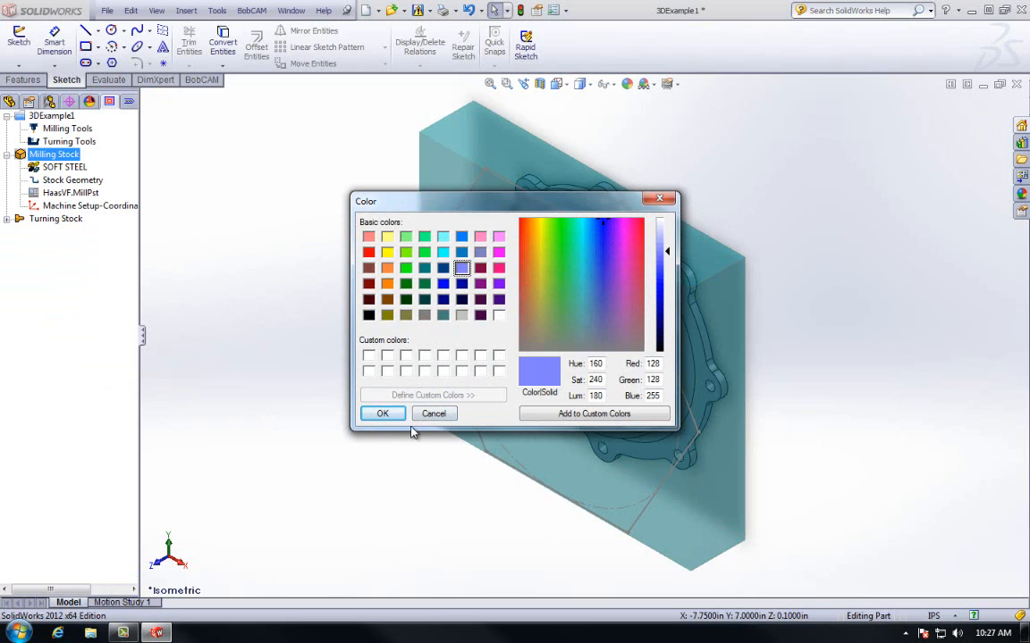
click(383, 413)
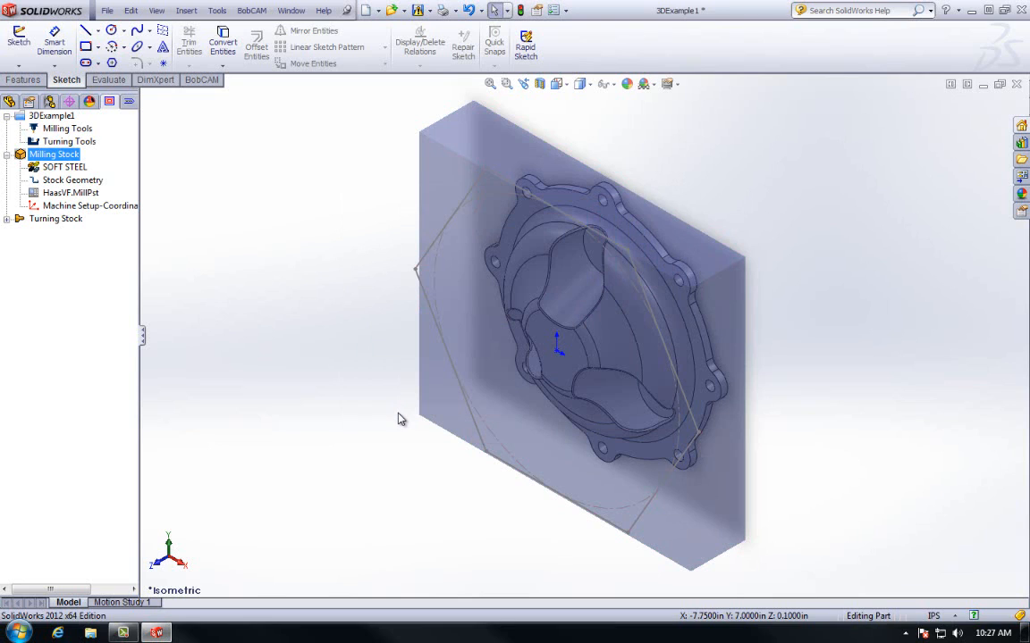
- Increase the milling stock's transparency
right_click(67, 158)
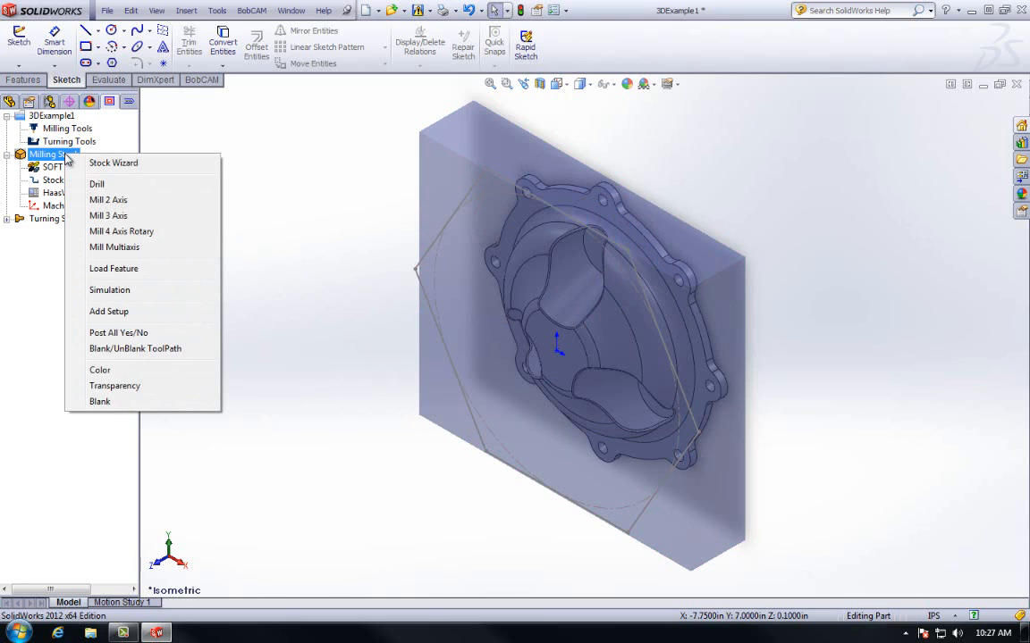
click(199, 387)
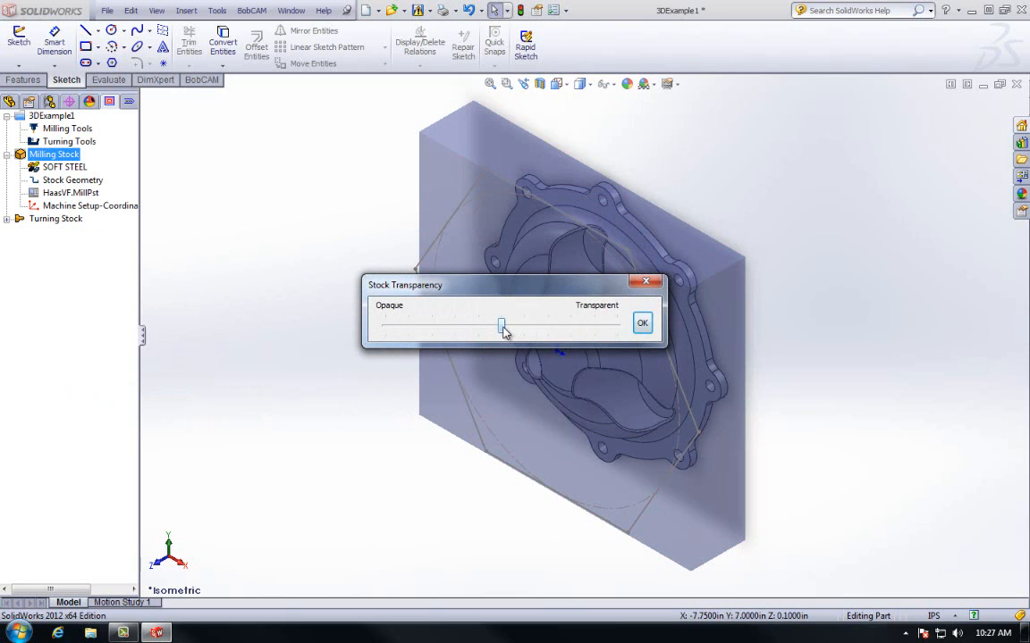
drag(505, 328, 572, 325)
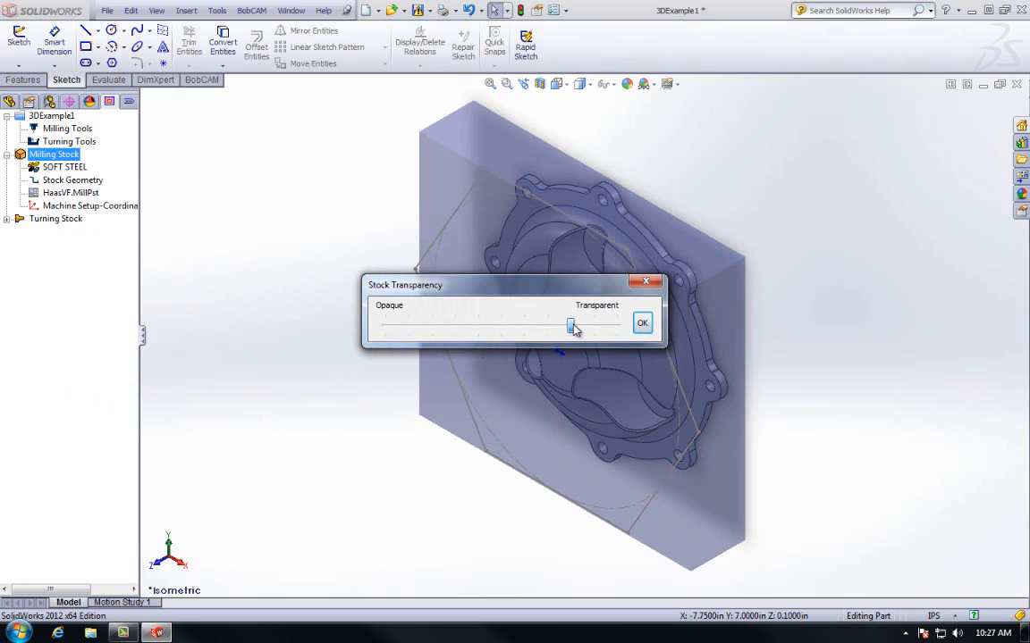
click(641, 324)
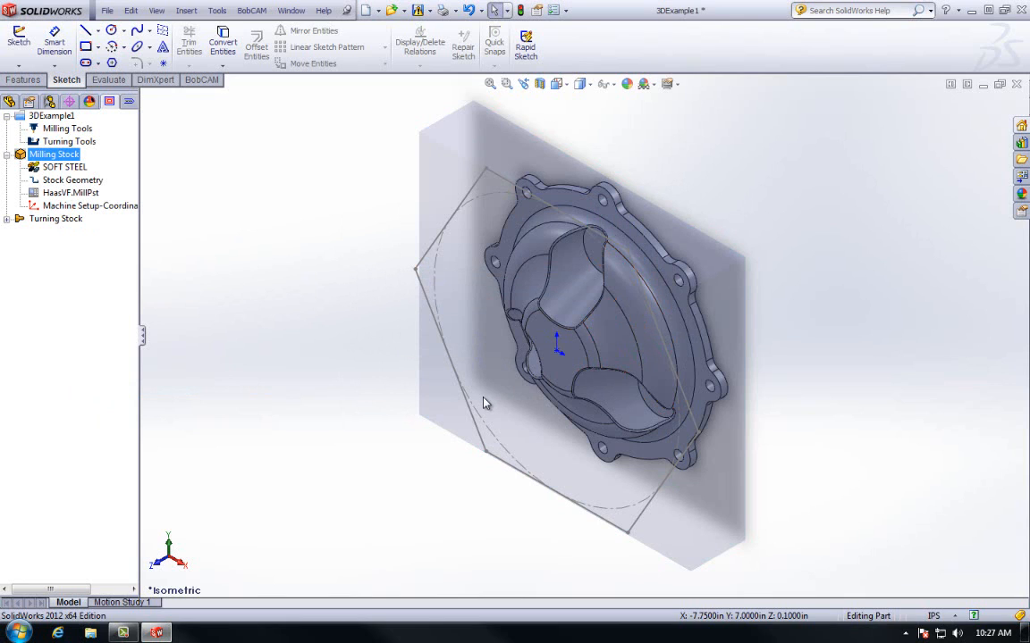
- Blank the milling stock and display Machine Setup-Coordinate System1
right_click(56, 154)
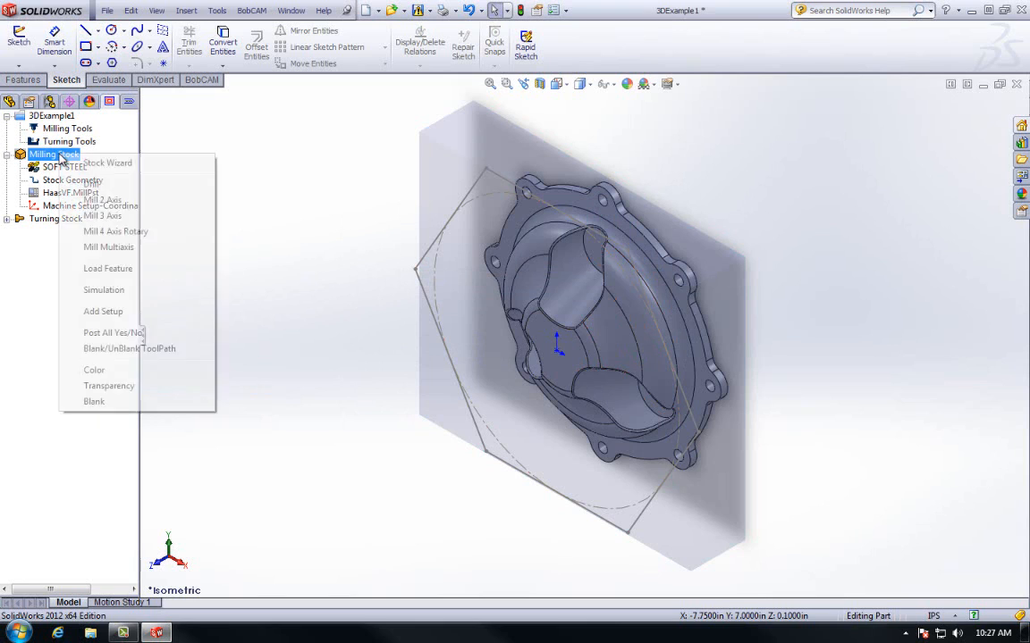
click(116, 404)
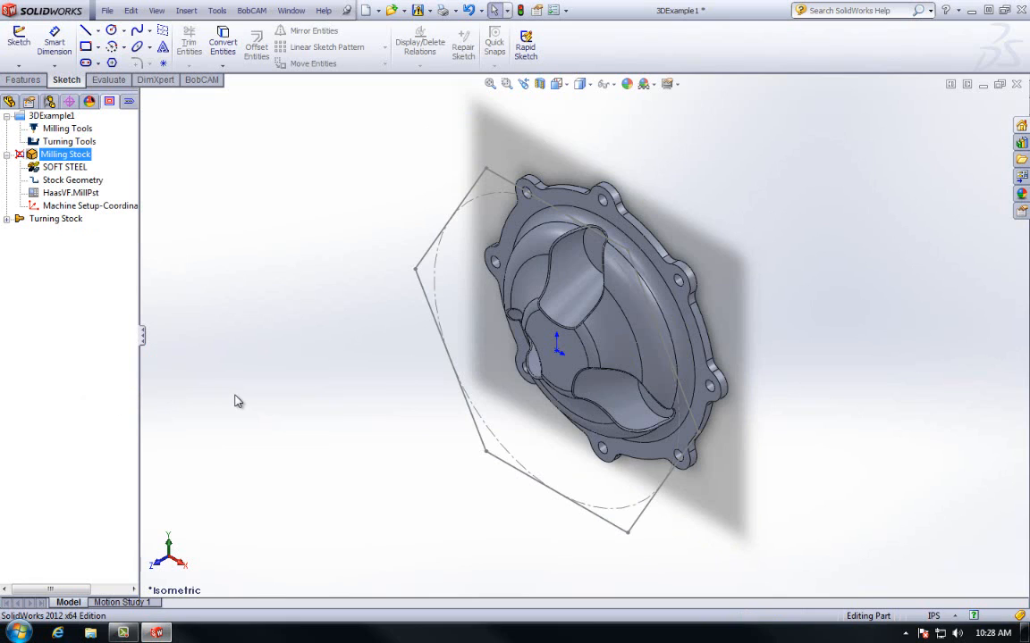
click(106, 209)
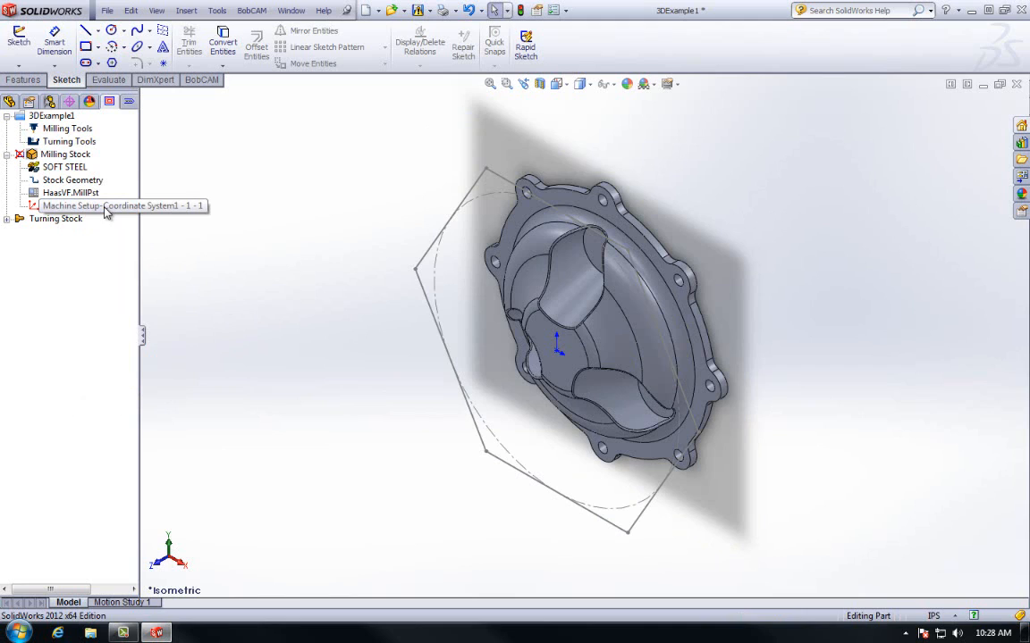
click(124, 209)
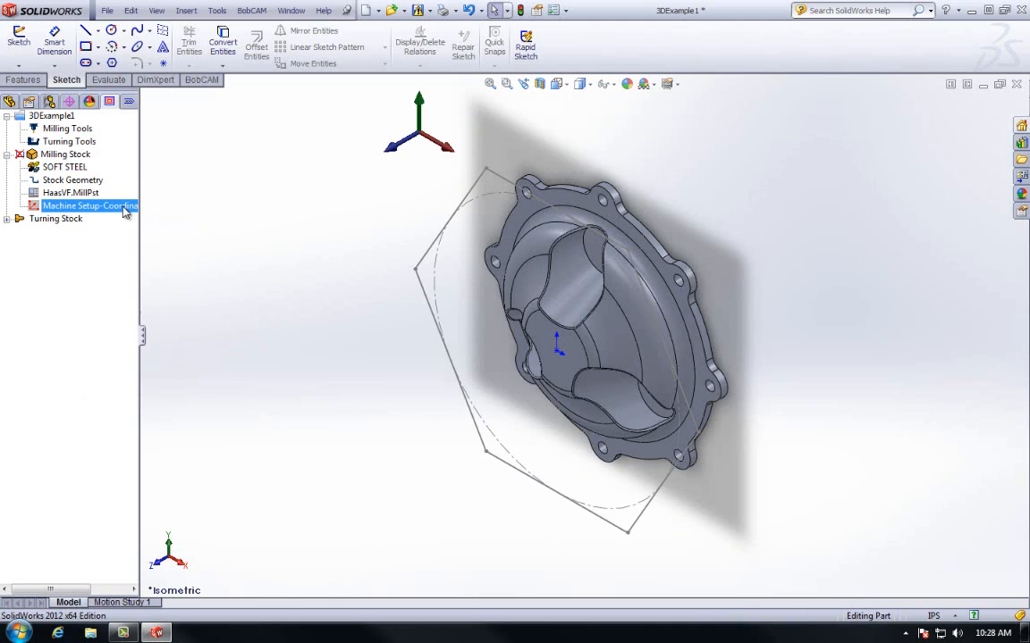